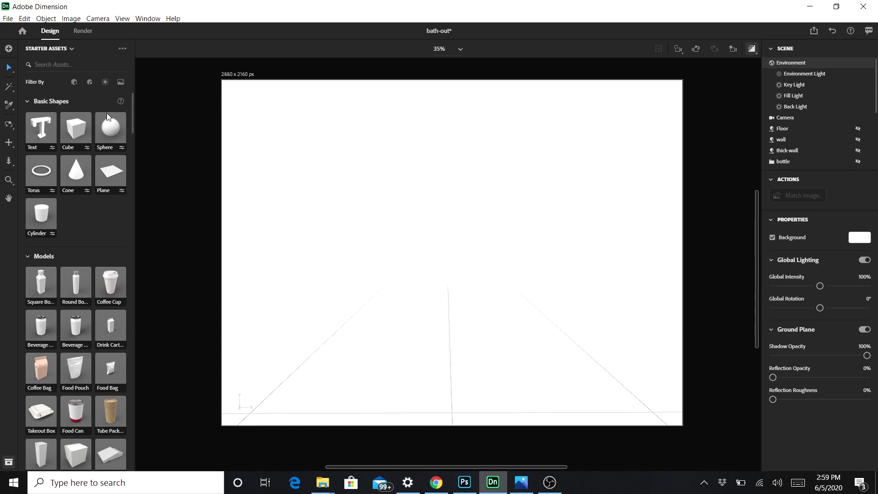
Set the canvas size to 2,160 by 2,160 px and lock its proportions.
{"action": "left_click", "coordinate": [229, 77]}
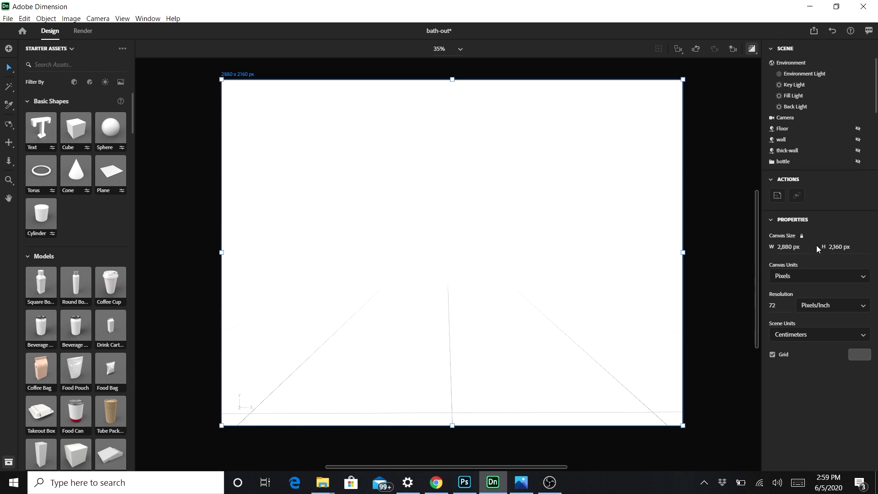
{"action": "left_click", "coordinate": [775, 253]}
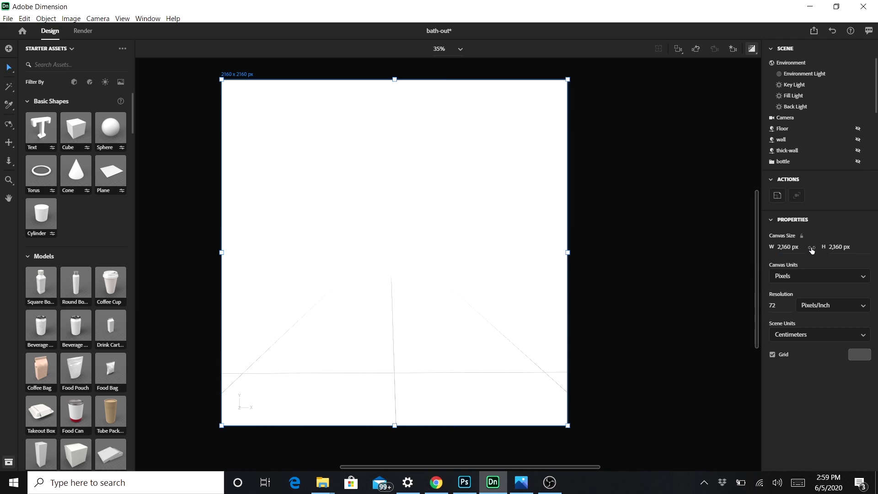
{"action": "left_click", "coordinate": [802, 235]}
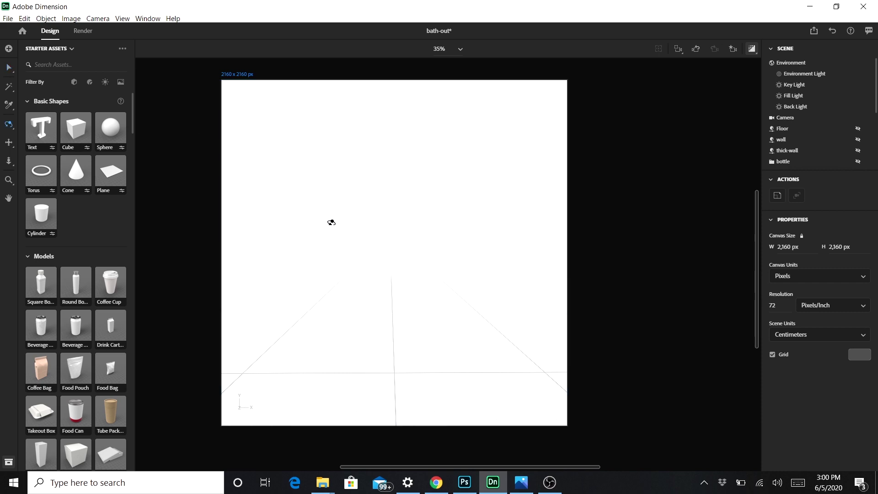
Make the hidden Floor object visible in the scene.
{"action": "left_click_drag", "start_coordinate": [381, 276], "coordinate": [405, 267]}
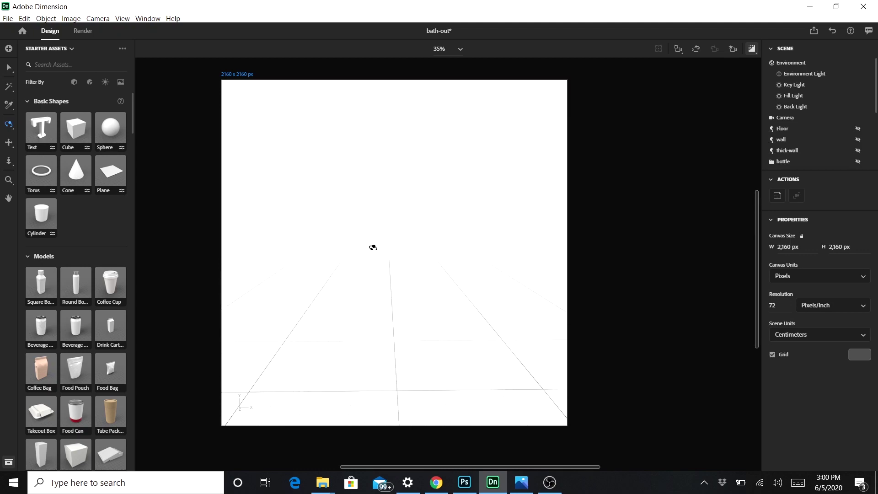
{"action": "left_click_drag", "start_coordinate": [386, 202], "coordinate": [386, 291]}
{"action": "mouse_move", "coordinate": [391, 216]}
{"action": "left_mouse_down"}
{"action": "mouse_move", "coordinate": [392, 194]}
{"action": "mouse_move", "coordinate": [392, 227]}
{"action": "mouse_move", "coordinate": [392, 210]}
{"action": "mouse_move", "coordinate": [361, 214]}
{"action": "mouse_move", "coordinate": [452, 212]}
{"action": "mouse_move", "coordinate": [372, 214]}
{"action": "mouse_move", "coordinate": [396, 217]}
{"action": "left_mouse_up"}
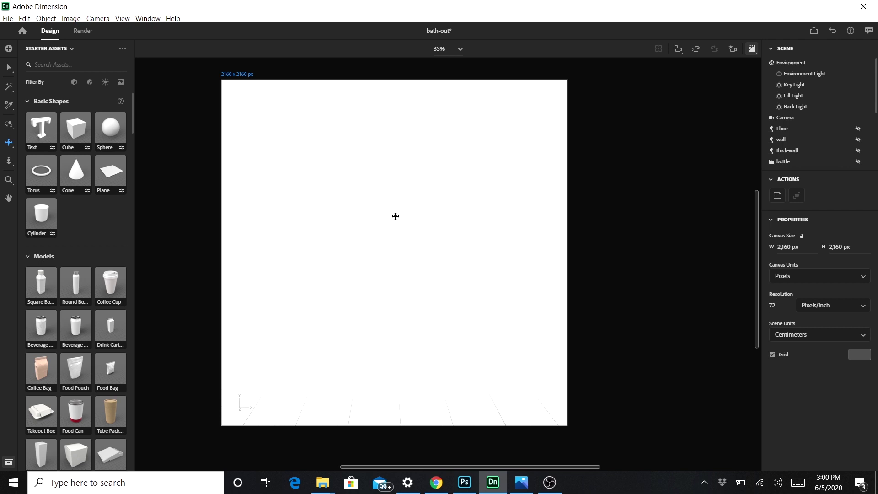
{"action": "key", "text": "v"}
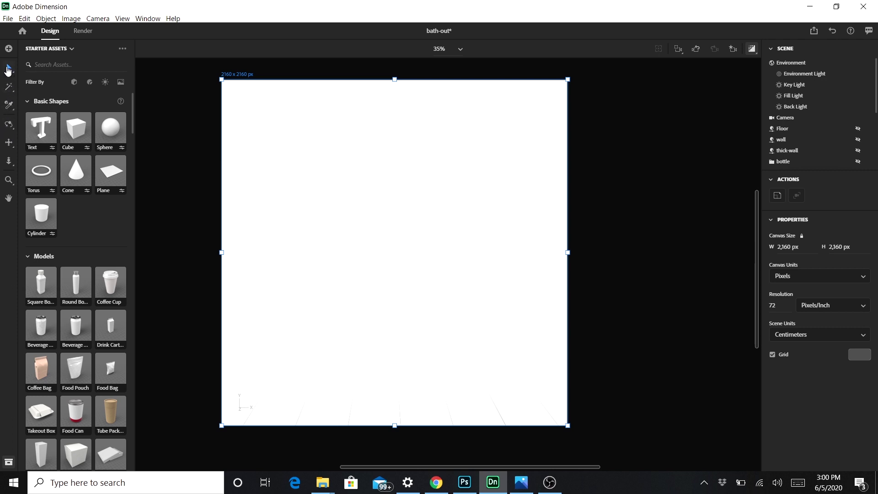
{"action": "left_click", "coordinate": [689, 152]}
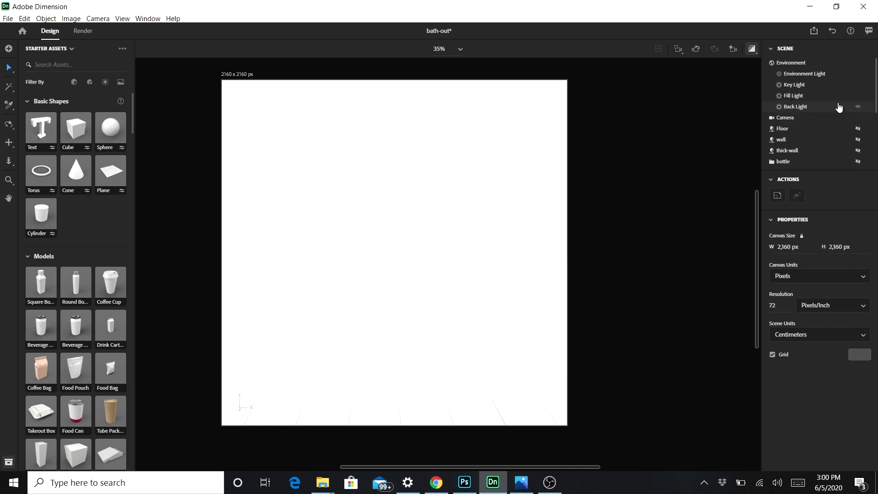
{"action": "scroll", "coordinate": [839, 107], "scroll_direction": "down", "scroll_amount": 2}
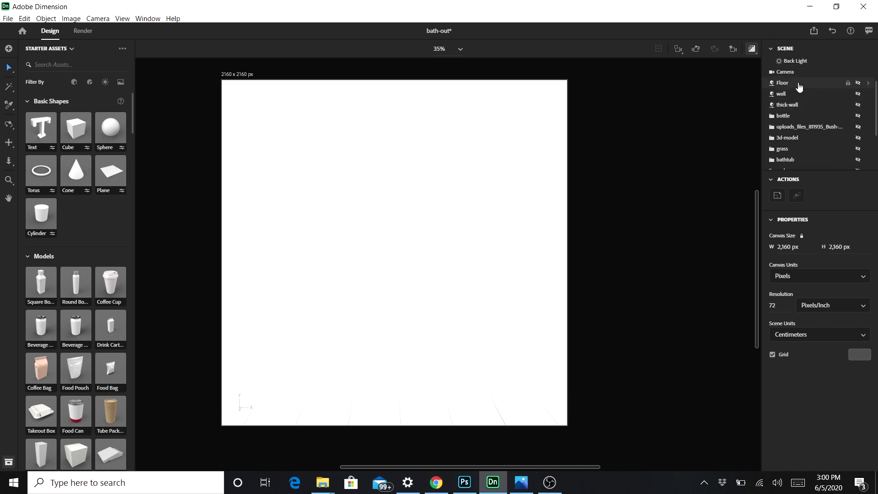
{"action": "left_click", "coordinate": [858, 85]}
Make the hidden wall object visible behind the floor.
{"action": "right_click_drag", "start_coordinate": [382, 265], "coordinate": [431, 308]}
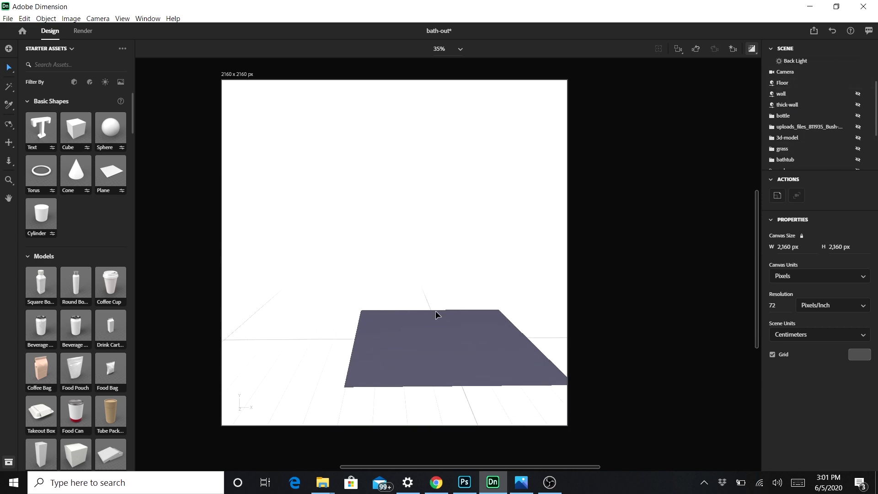
{"action": "left_click_drag", "start_coordinate": [470, 336], "coordinate": [423, 326]}
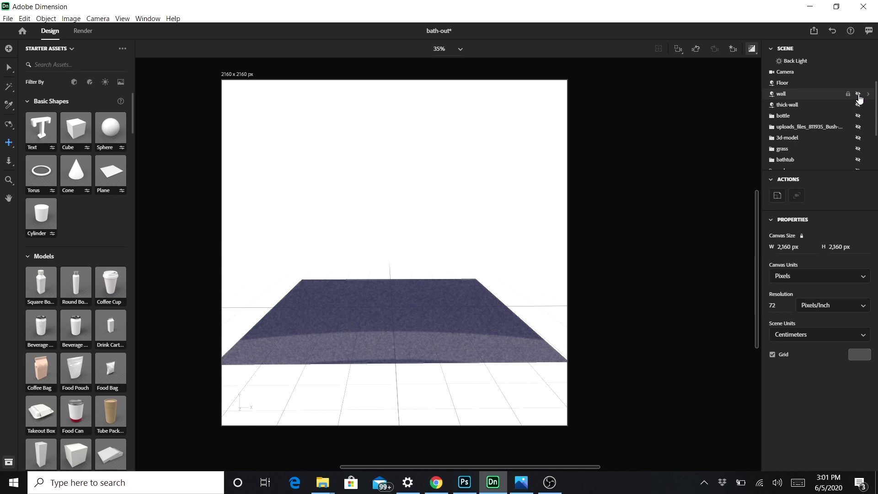
{"action": "left_click", "coordinate": [858, 94]}
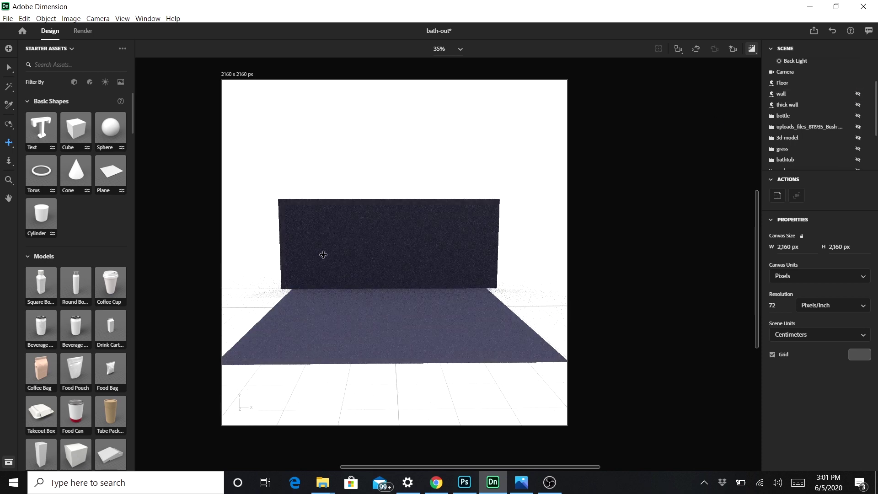
Examine how the wall stands on the floor from the front and from the side.
{"action": "key", "text": "1"}
{"action": "left_click_drag", "start_coordinate": [451, 298], "coordinate": [454, 276]}
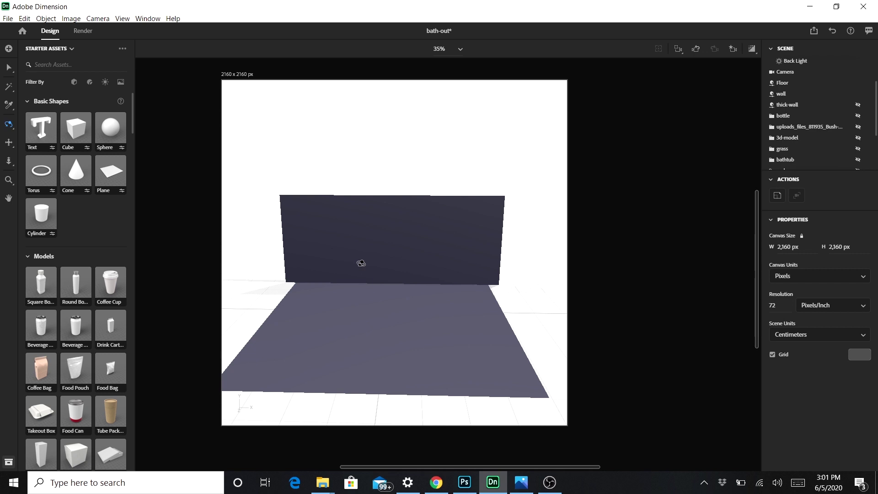
{"action": "left_click_drag", "start_coordinate": [364, 263], "coordinate": [441, 257]}
{"action": "left_click_drag", "start_coordinate": [496, 248], "coordinate": [512, 270]}
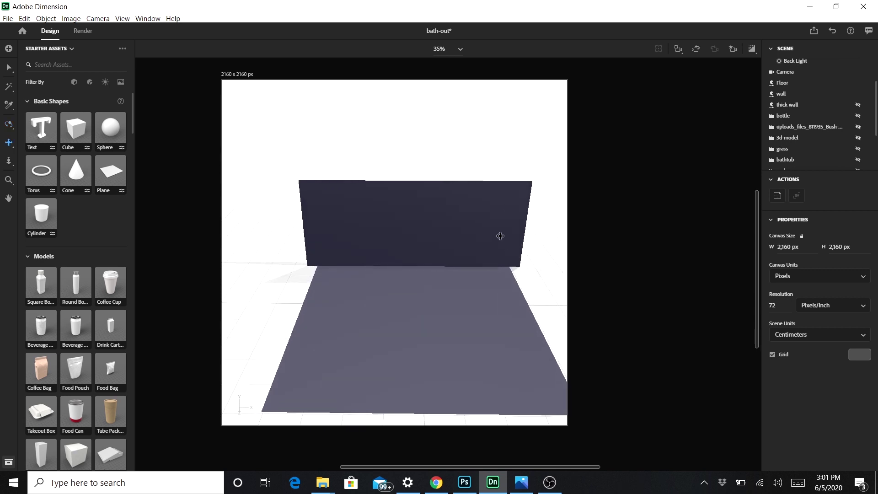
{"action": "key", "text": "2"}
{"action": "left_click_drag", "start_coordinate": [470, 222], "coordinate": [481, 252]}
{"action": "key", "text": "1"}
{"action": "left_click_drag", "start_coordinate": [429, 313], "coordinate": [484, 255]}
{"action": "mouse_move", "coordinate": [426, 300]}
{"action": "left_mouse_down"}
{"action": "mouse_move", "coordinate": [218, 270]}
{"action": "mouse_move", "coordinate": [230, 292]}
{"action": "mouse_move", "coordinate": [471, 306]}
{"action": "mouse_move", "coordinate": [427, 290]}
{"action": "left_mouse_up"}
{"action": "key", "text": "2"}
{"action": "left_click_drag", "start_coordinate": [448, 262], "coordinate": [428, 277]}
{"action": "scroll", "coordinate": [411, 278], "scroll_direction": "up", "scroll_amount": 4}
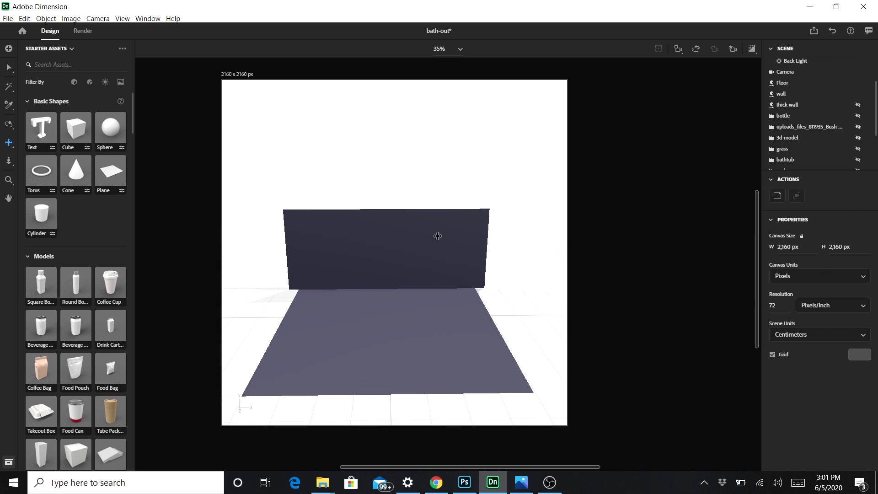
{"action": "key", "text": "1"}
{"action": "left_click_drag", "start_coordinate": [365, 341], "coordinate": [464, 270]}
{"action": "key", "text": "2"}
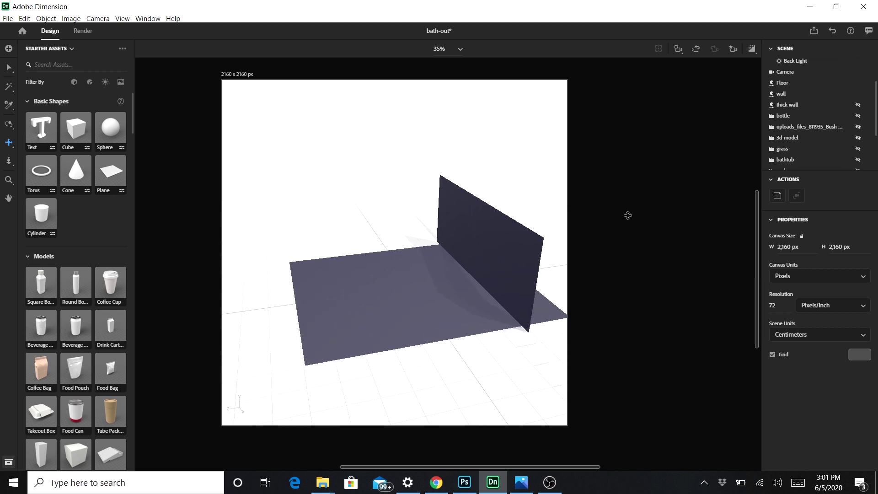
Make the hidden thick-wall object visible and check its placement in front of the back wall.
{"action": "left_click", "coordinate": [857, 104]}
{"action": "left_click_drag", "start_coordinate": [398, 333], "coordinate": [340, 302]}
{"action": "key", "text": "1"}
{"action": "left_click_drag", "start_coordinate": [421, 327], "coordinate": [327, 356]}
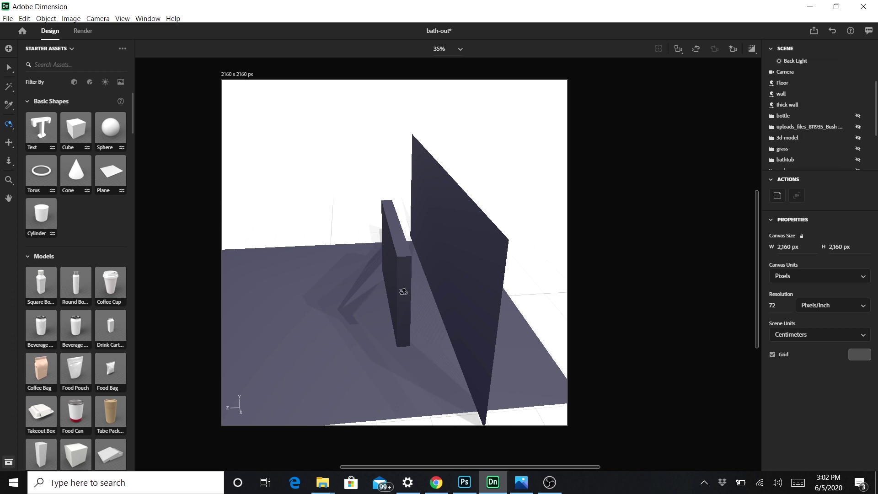
{"action": "left_click_drag", "start_coordinate": [365, 325], "coordinate": [520, 257]}
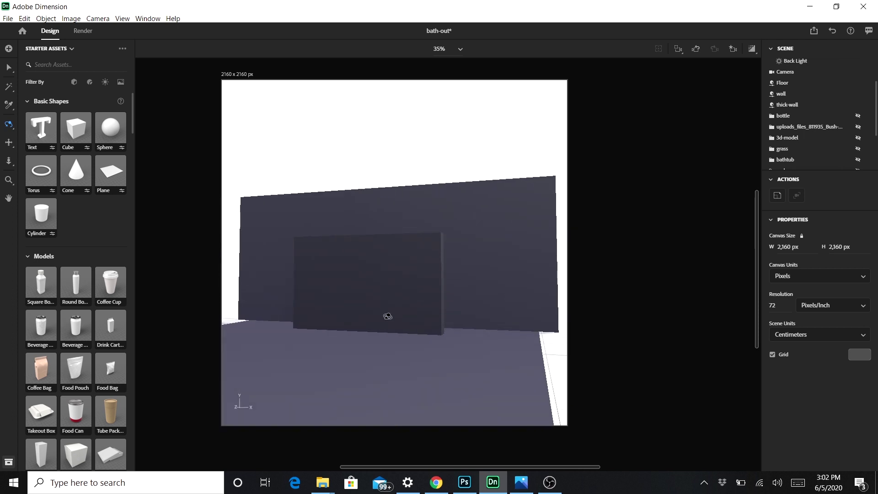
{"action": "left_click_drag", "start_coordinate": [397, 321], "coordinate": [420, 296]}
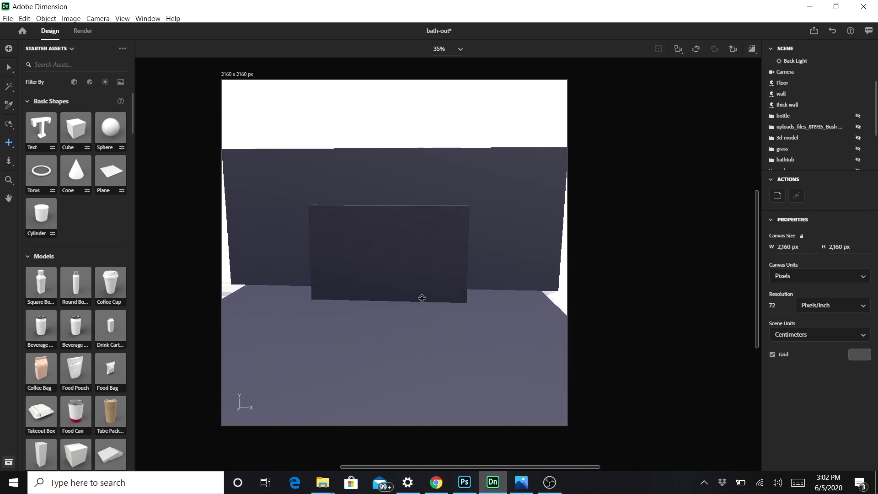
{"action": "left_click_drag", "start_coordinate": [404, 326], "coordinate": [422, 320]}
{"action": "left_click_drag", "start_coordinate": [421, 286], "coordinate": [438, 275]}
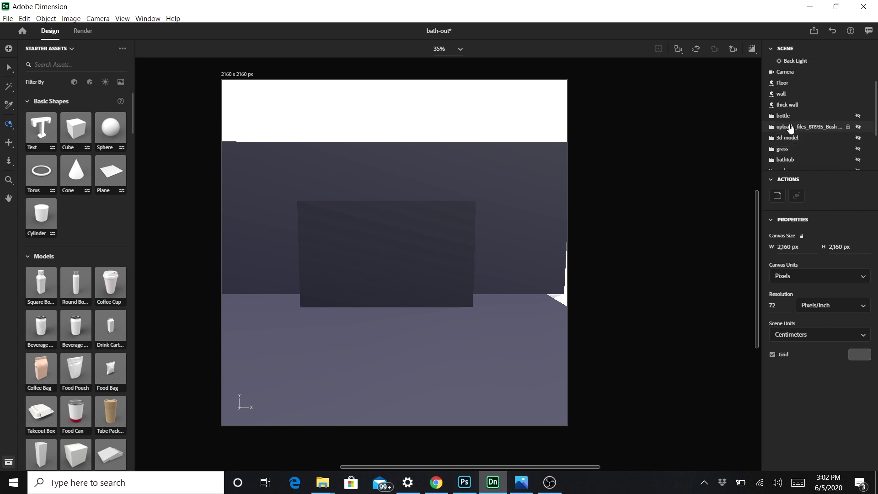
Make the hidden bottle group visible in front of the thick wall.
{"action": "left_click", "coordinate": [859, 117]}
{"action": "scroll", "coordinate": [389, 279], "scroll_direction": "up", "scroll_amount": 5}
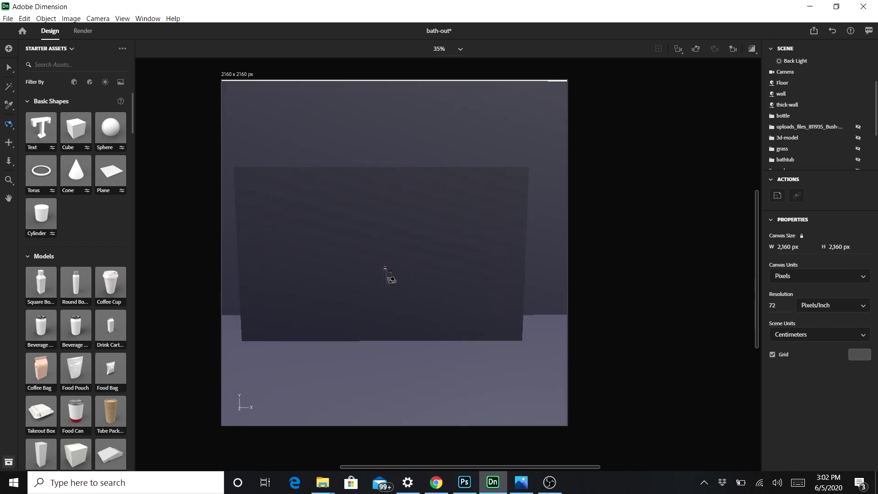
{"action": "scroll", "coordinate": [392, 280], "scroll_direction": "up", "scroll_amount": 3}
Browse the starter assets for ready-made models such as the round bottle.
{"action": "scroll", "coordinate": [58, 247], "scroll_direction": "down", "scroll_amount": 3}
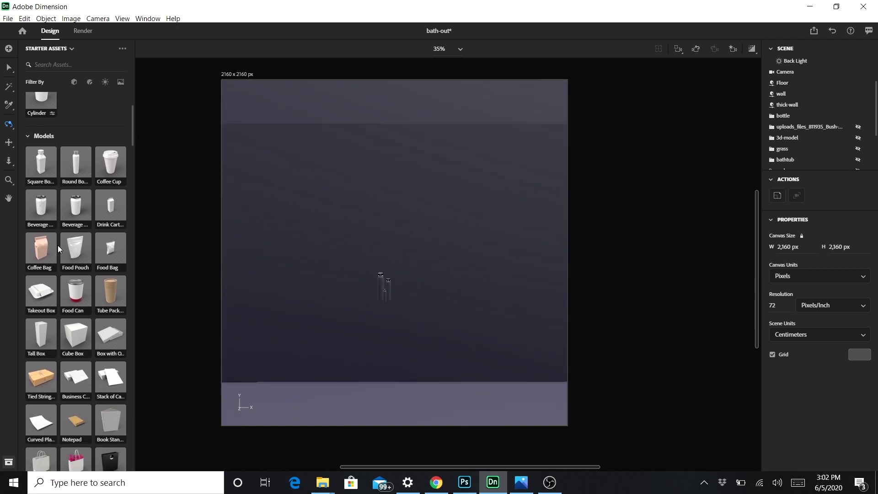
{"action": "scroll", "coordinate": [58, 245], "scroll_direction": "up", "scroll_amount": 3}
{"action": "scroll", "coordinate": [69, 247], "scroll_direction": "down", "scroll_amount": 3}
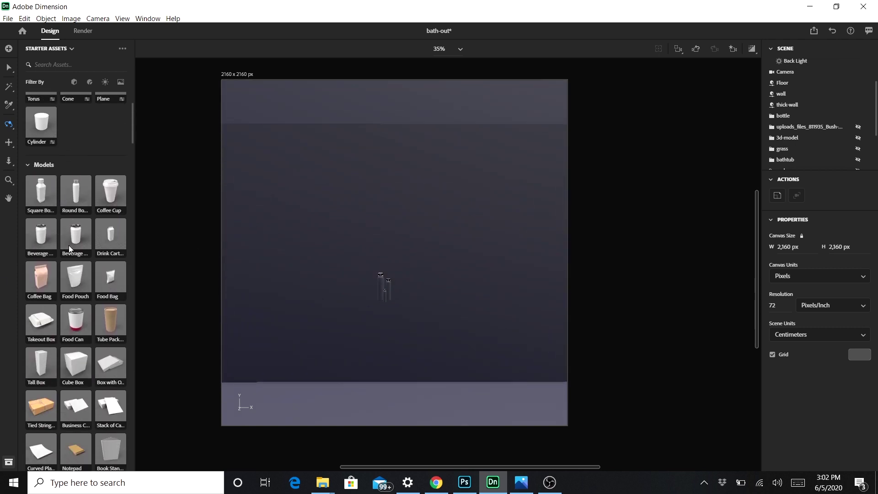
{"action": "scroll", "coordinate": [81, 209], "scroll_direction": "down", "scroll_amount": 3}
{"action": "scroll", "coordinate": [85, 178], "scroll_direction": "down", "scroll_amount": 3}
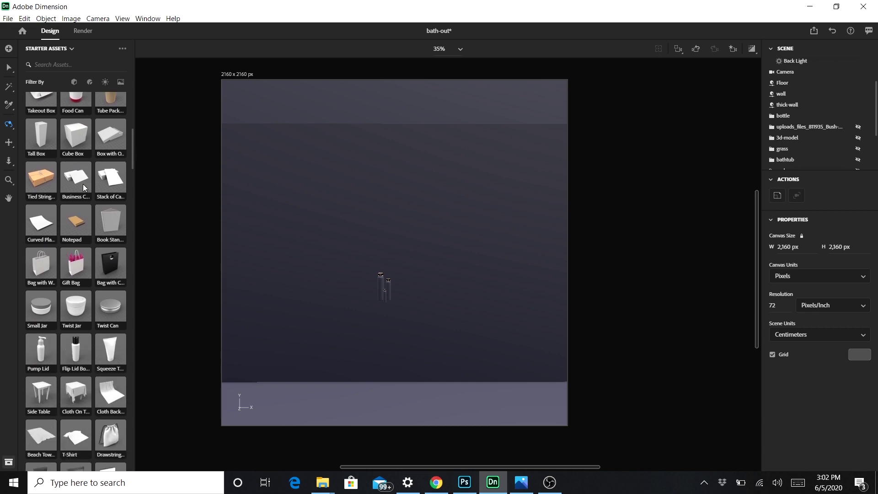
{"action": "scroll", "coordinate": [82, 188], "scroll_direction": "down", "scroll_amount": 3}
{"action": "scroll", "coordinate": [77, 190], "scroll_direction": "down", "scroll_amount": 6}
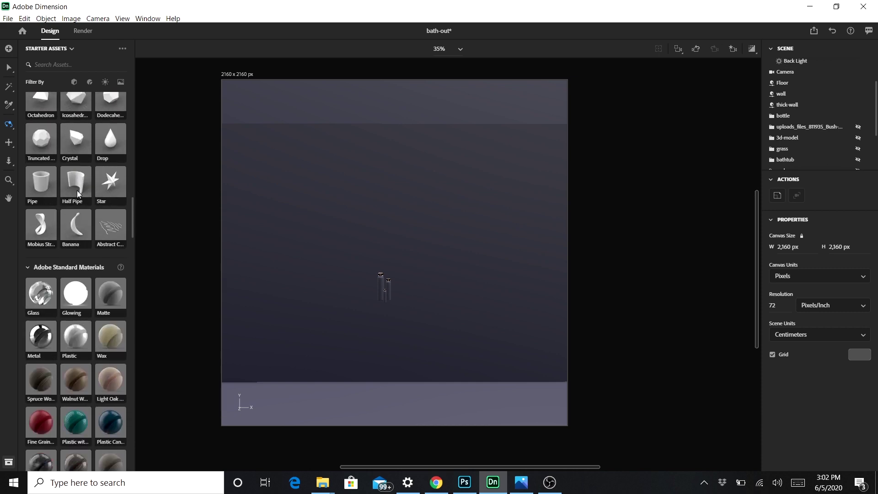
{"action": "scroll", "coordinate": [77, 190], "scroll_direction": "up", "scroll_amount": 12}
{"action": "scroll", "coordinate": [76, 191], "scroll_direction": "up", "scroll_amount": 3}
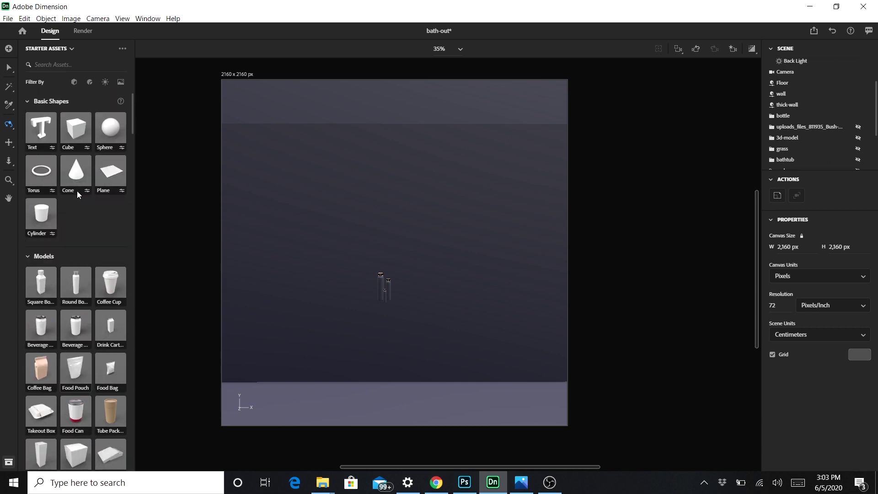
{"action": "left_click", "coordinate": [77, 191]}
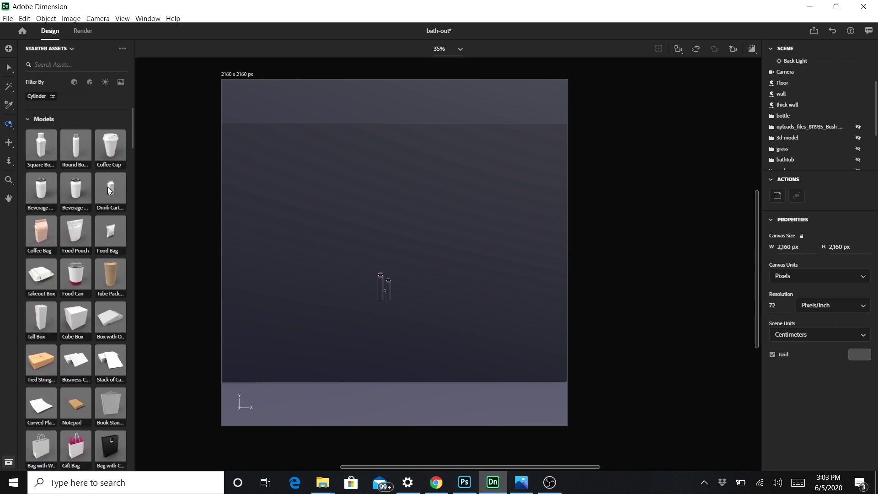
{"action": "left_click_drag", "start_coordinate": [81, 147], "coordinate": [380, 299]}
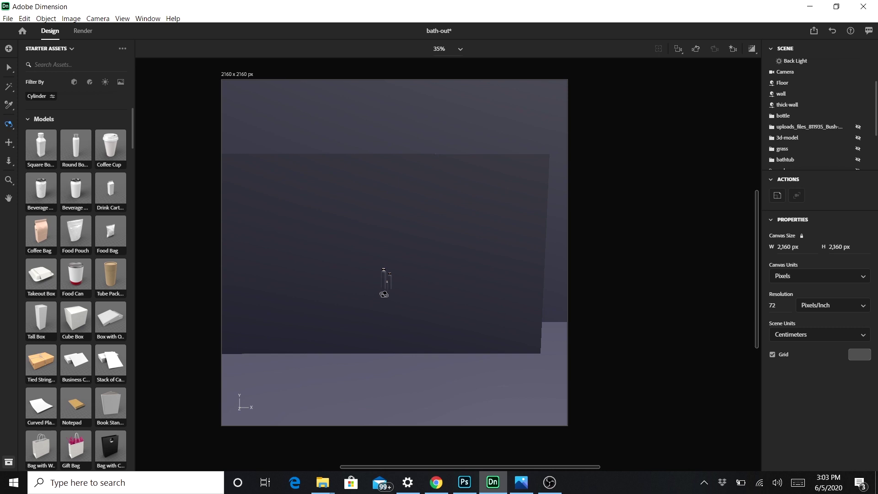
Examine the bottles against the thick wall from several angles.
{"action": "key", "text": "v"}
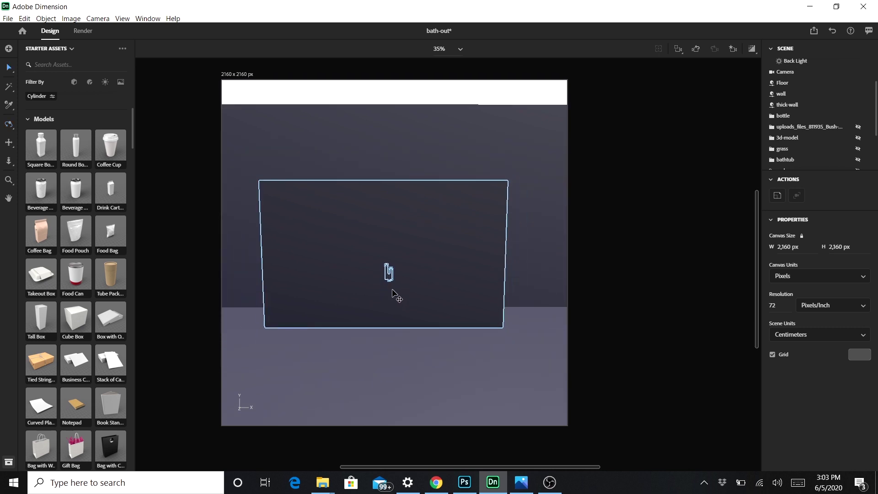
{"action": "key", "text": "1"}
{"action": "left_click_drag", "start_coordinate": [404, 279], "coordinate": [398, 324]}
{"action": "scroll", "coordinate": [392, 273], "scroll_direction": "up", "scroll_amount": 2}
{"action": "left_click_drag", "start_coordinate": [349, 279], "coordinate": [319, 285]}
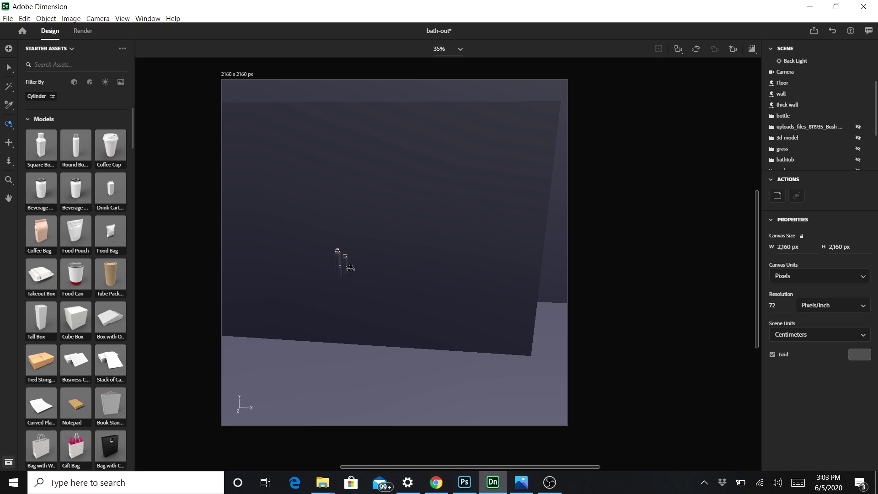
{"action": "mouse_move", "coordinate": [350, 268]}
{"action": "left_mouse_down"}
{"action": "mouse_move", "coordinate": [388, 268]}
{"action": "mouse_move", "coordinate": [356, 272]}
{"action": "mouse_move", "coordinate": [342, 264]}
{"action": "left_mouse_up"}
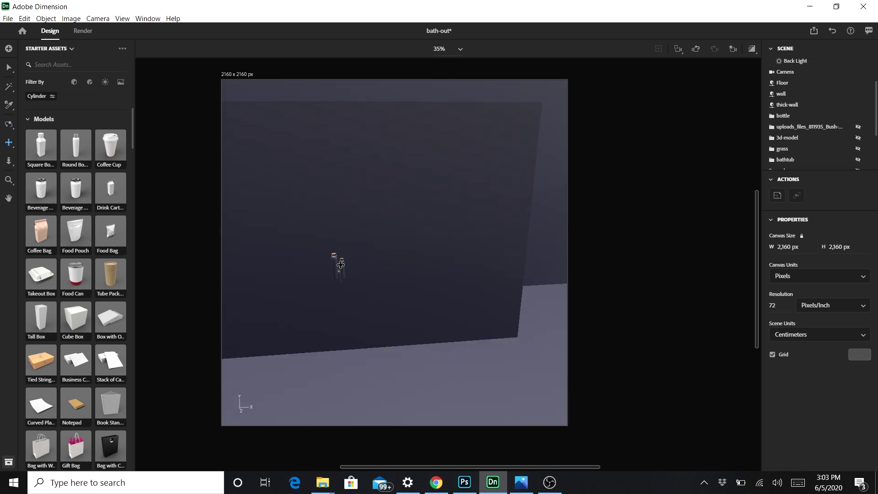
{"action": "left_click_drag", "start_coordinate": [405, 262], "coordinate": [422, 278]}
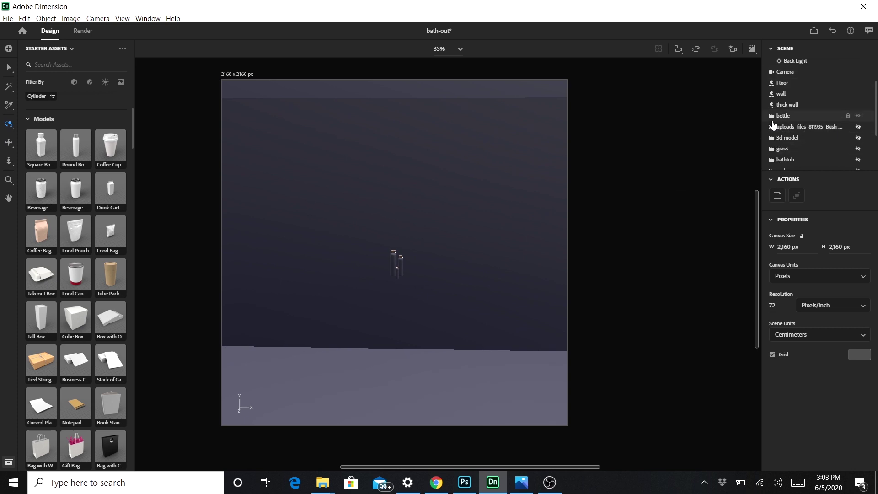
Make the potted bush group (uploads_files_811935_Bush) and the 3d-model plant group visible in the scene.
{"action": "left_click", "coordinate": [858, 127]}
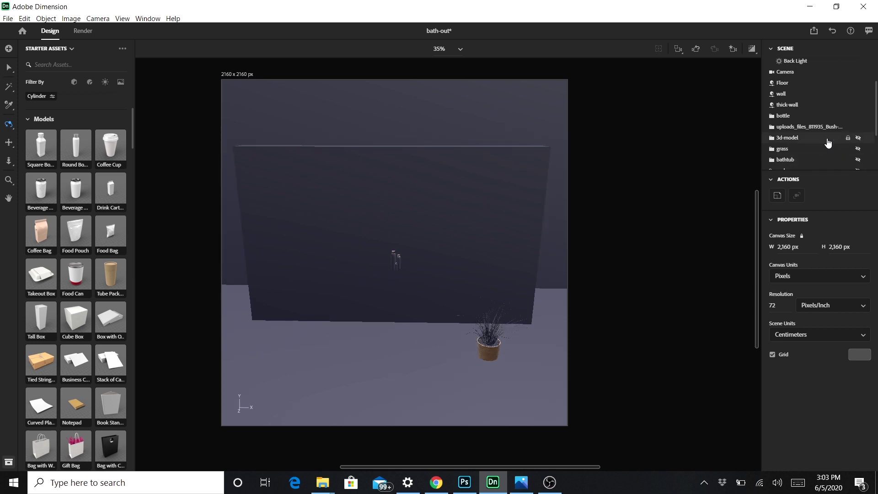
{"action": "left_click", "coordinate": [859, 138]}
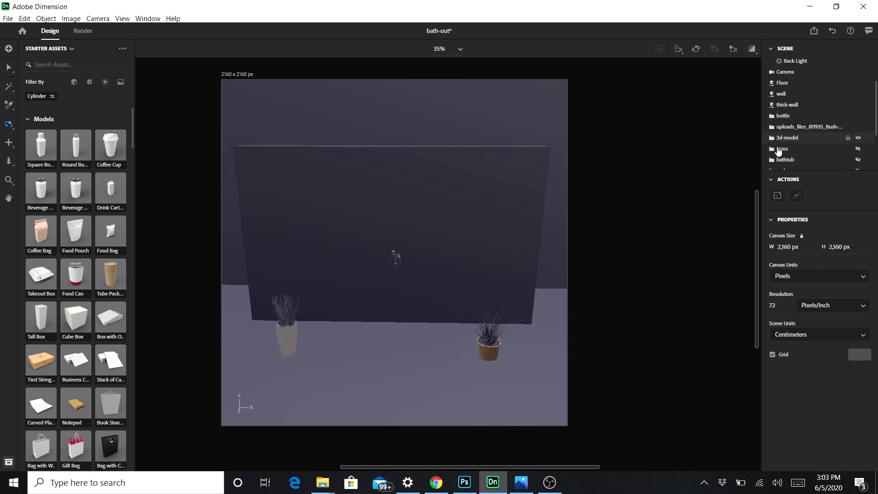
{"action": "left_click_drag", "start_coordinate": [486, 243], "coordinate": [374, 286]}
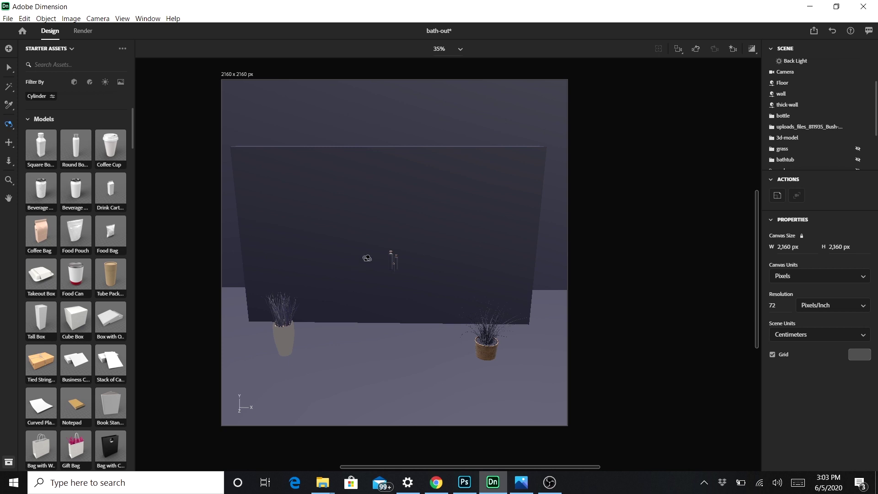
{"action": "left_click_drag", "start_coordinate": [529, 318], "coordinate": [388, 280]}
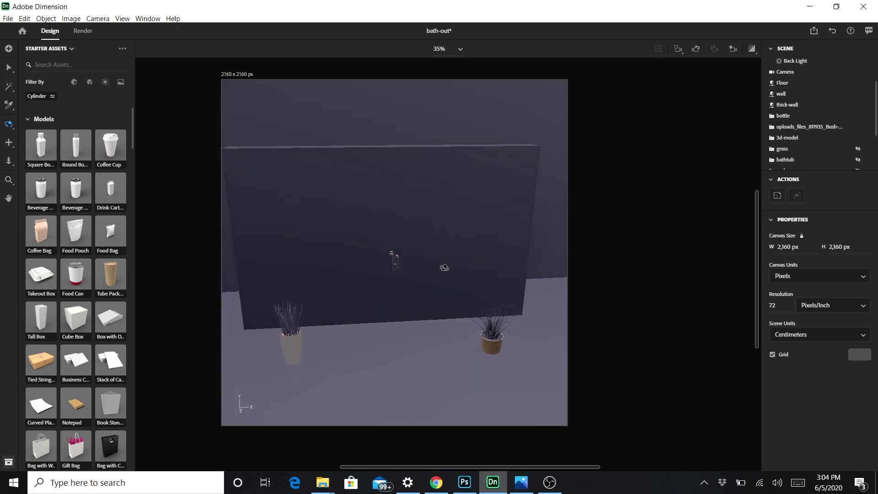
Make the grass group visible along the base of the thick wall and select the tall potted plant.
{"action": "scroll", "coordinate": [818, 124], "scroll_direction": "down", "scroll_amount": 2}
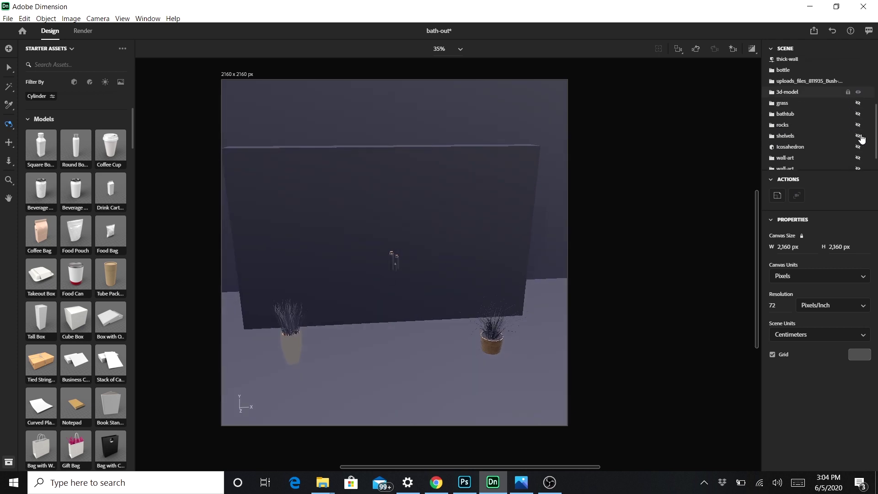
{"action": "left_click", "coordinate": [858, 104]}
{"action": "mouse_move", "coordinate": [366, 325]}
{"action": "left_mouse_down"}
{"action": "mouse_move", "coordinate": [358, 307]}
{"action": "mouse_move", "coordinate": [358, 323]}
{"action": "left_mouse_up"}
{"action": "key", "text": "v"}
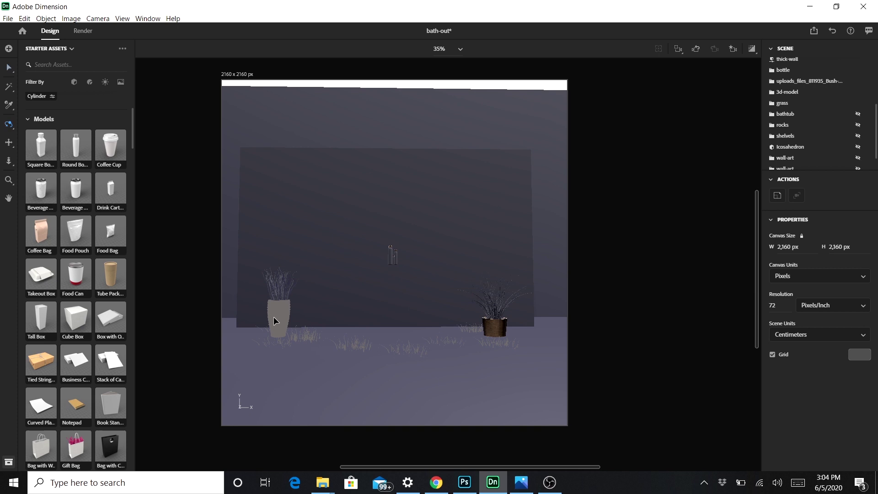
{"action": "left_click", "coordinate": [280, 306]}
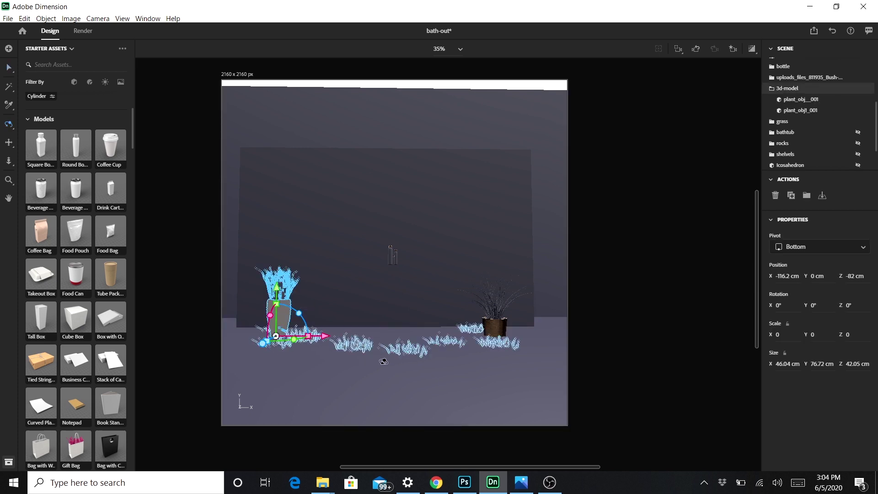
{"action": "mouse_move", "coordinate": [388, 373]}
{"action": "left_mouse_down"}
{"action": "mouse_move", "coordinate": [386, 337]}
{"action": "mouse_move", "coordinate": [442, 394]}
{"action": "mouse_move", "coordinate": [369, 396]}
{"action": "mouse_move", "coordinate": [355, 378]}
{"action": "mouse_move", "coordinate": [388, 343]}
{"action": "mouse_move", "coordinate": [400, 353]}
{"action": "mouse_move", "coordinate": [399, 384]}
{"action": "left_mouse_up"}
{"action": "left_click_drag", "start_coordinate": [407, 318], "coordinate": [412, 311]}
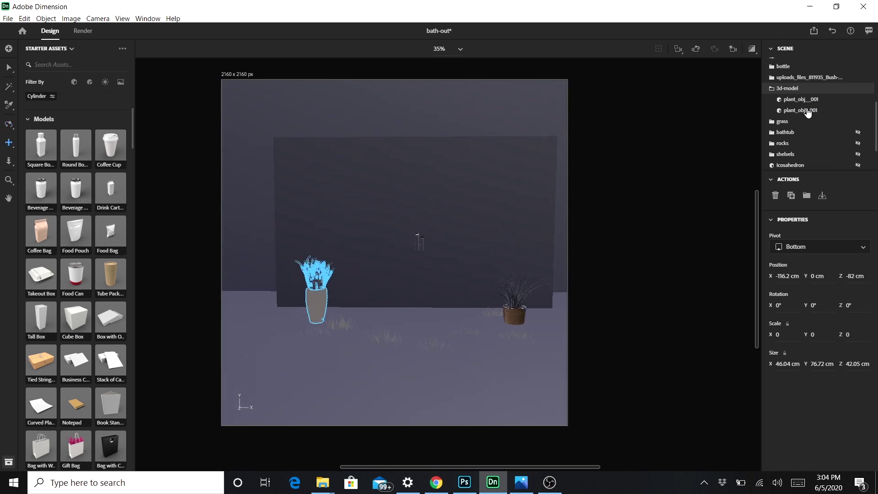
Make the bathtub group visible between the two potted plants and view it from the front and slightly above.
{"action": "scroll", "coordinate": [836, 116], "scroll_direction": "down", "scroll_amount": 2}
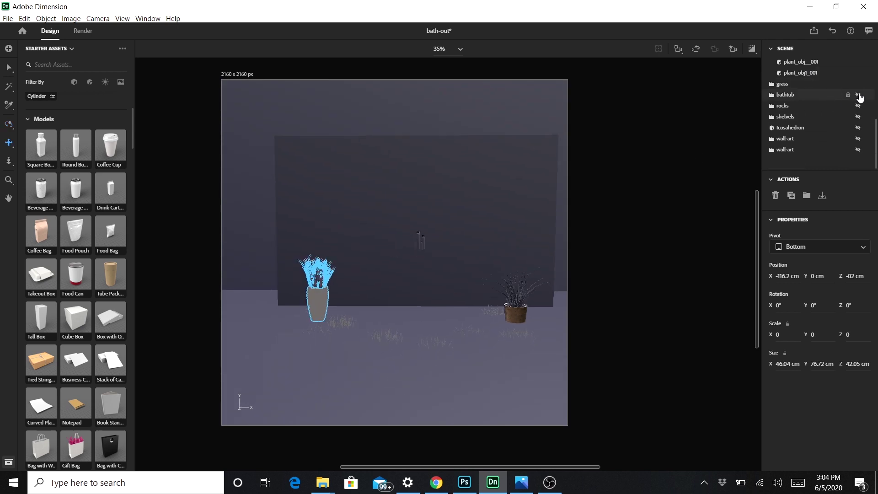
{"action": "left_click", "coordinate": [858, 95]}
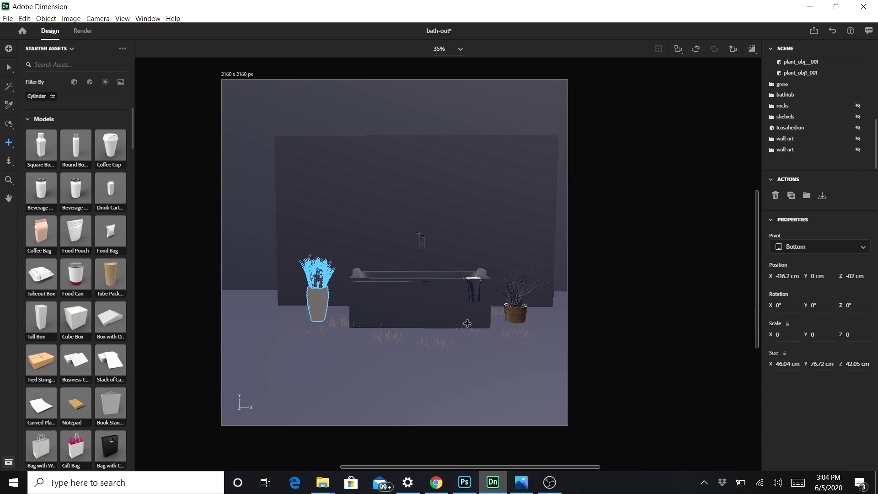
{"action": "key", "text": "1"}
{"action": "left_click_drag", "start_coordinate": [459, 335], "coordinate": [457, 307]}
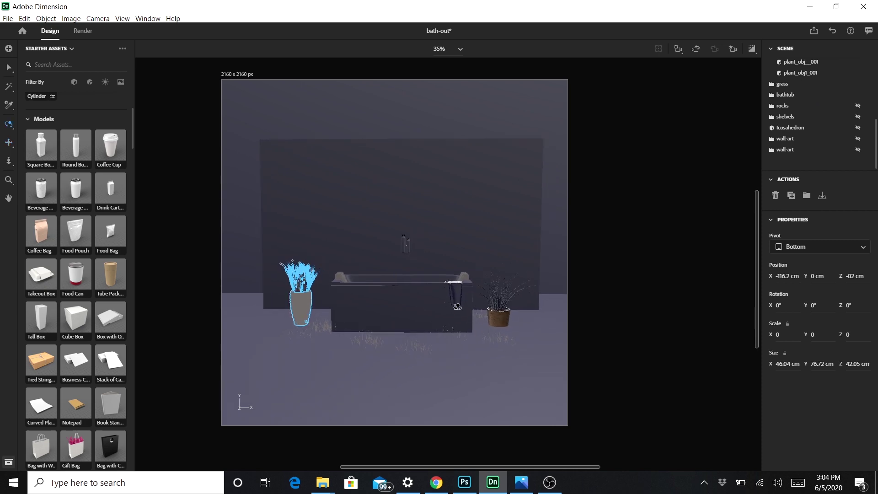
{"action": "left_click_drag", "start_coordinate": [335, 379], "coordinate": [759, 118]}
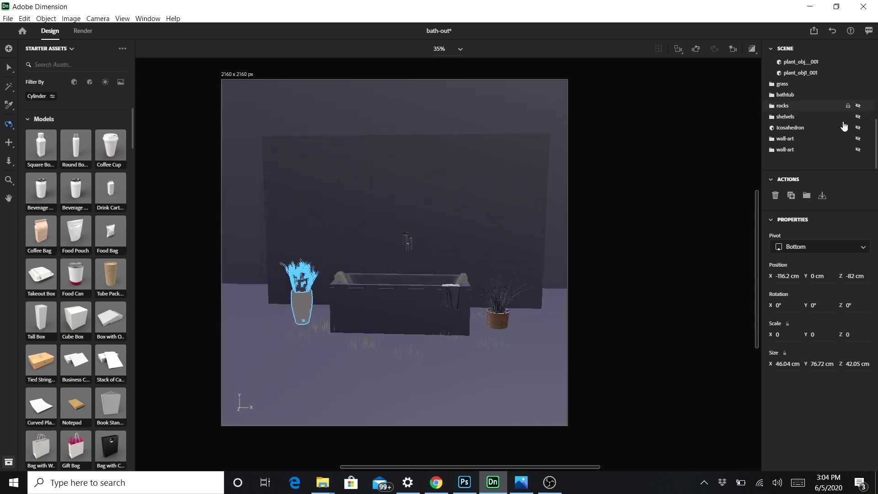
Make the rocks group visible in front of the bathtub and the shelvels group visible beneath the bottles.
{"action": "left_click", "coordinate": [857, 106]}
{"action": "left_click_drag", "start_coordinate": [376, 366], "coordinate": [362, 338]}
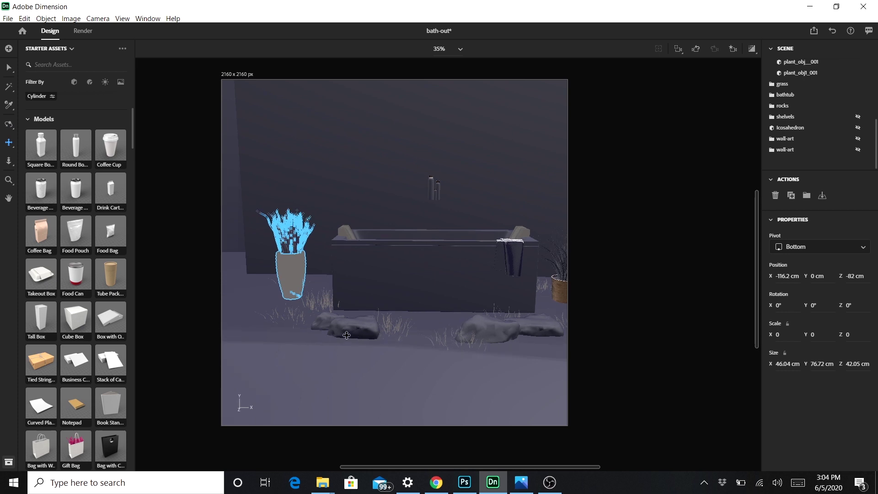
{"action": "scroll", "coordinate": [346, 336], "scroll_direction": "up", "scroll_amount": 5}
{"action": "left_click_drag", "start_coordinate": [464, 280], "coordinate": [465, 275]}
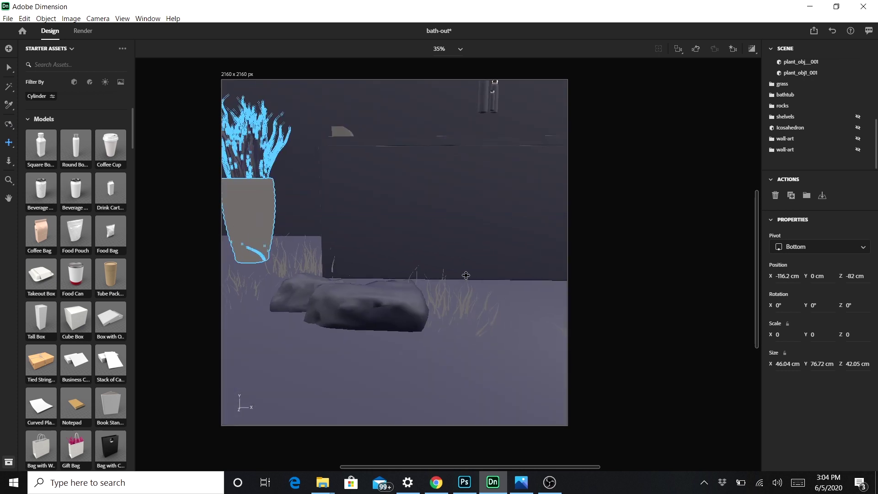
{"action": "right_click_drag", "start_coordinate": [329, 329], "coordinate": [510, 311]}
{"action": "right_click_drag", "start_coordinate": [452, 331], "coordinate": [500, 285]}
{"action": "middle_click_drag", "start_coordinate": [498, 270], "coordinate": [391, 335]}
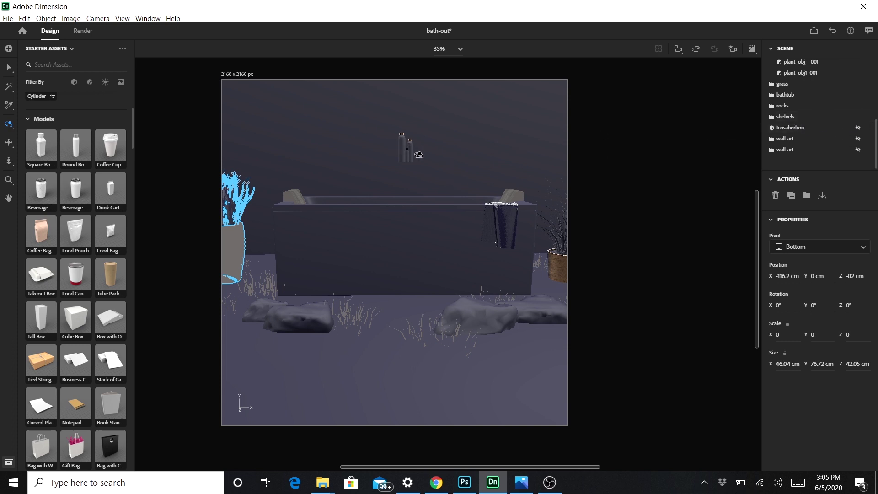
Try building a flat shelf board from a basic cube placed on the floor, with its Y scale set to 0.1.
{"action": "key", "text": "v"}
{"action": "scroll", "coordinate": [66, 240], "scroll_direction": "up", "scroll_amount": 3}
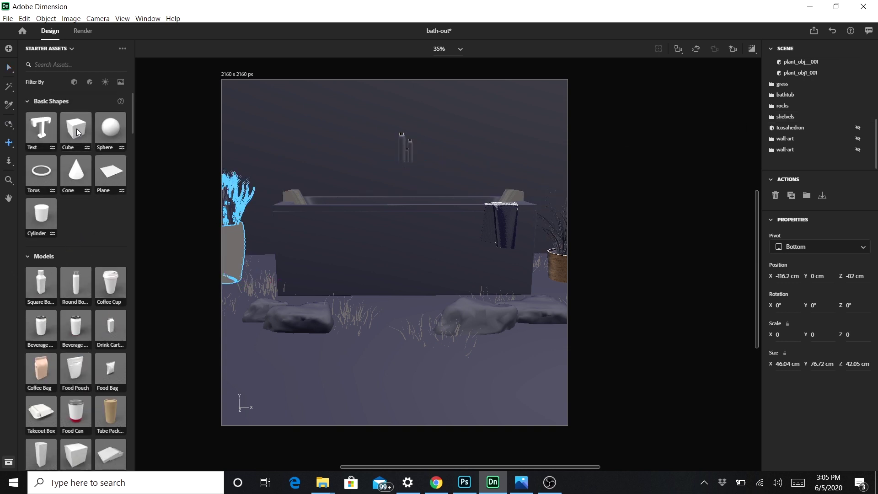
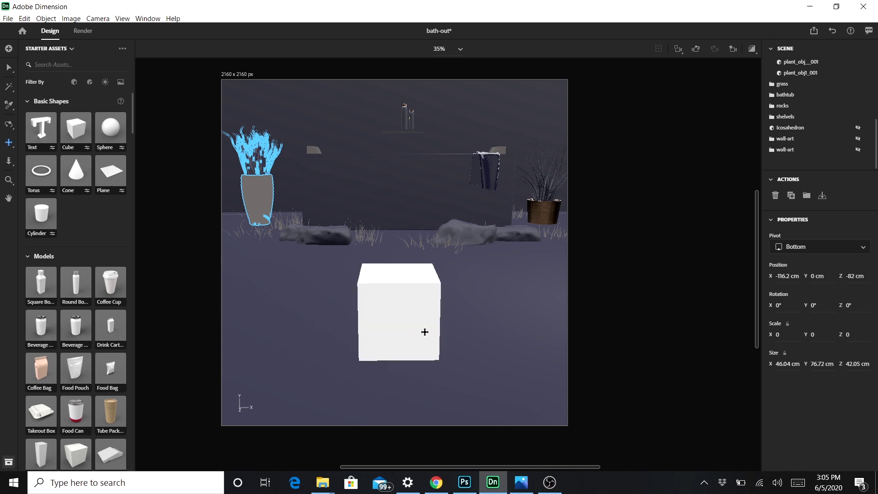
{"action": "key", "text": "v"}
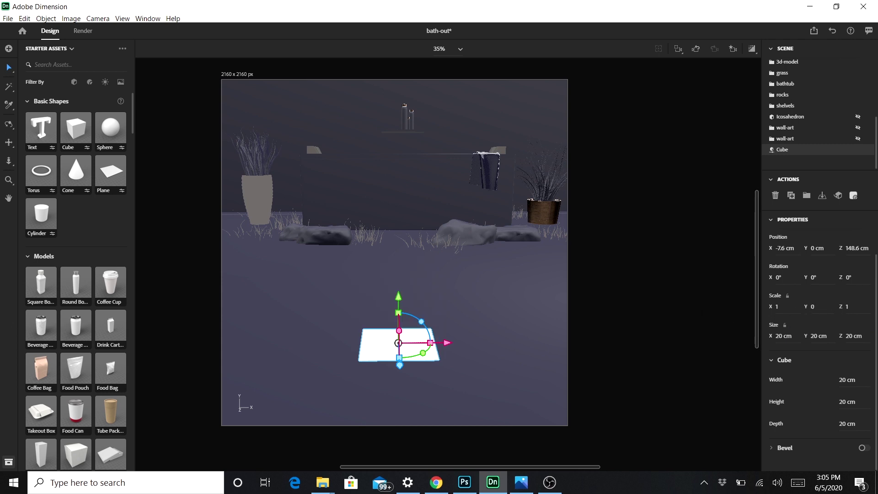
{"action": "mouse_move", "coordinate": [814, 307]}
{"action": "left_mouse_down"}
{"action": "mouse_move", "coordinate": [828, 307]}
{"action": "mouse_move", "coordinate": [812, 306]}
{"action": "left_mouse_up"}
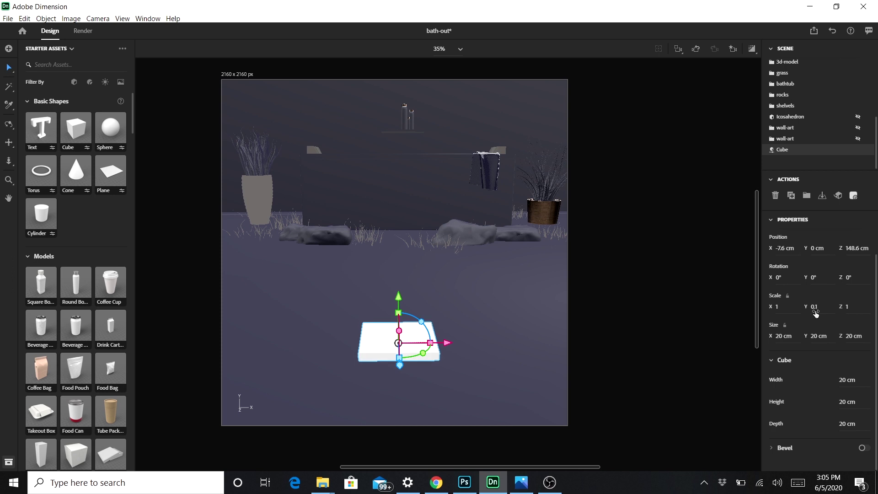
{"action": "left_click", "coordinate": [791, 160]}
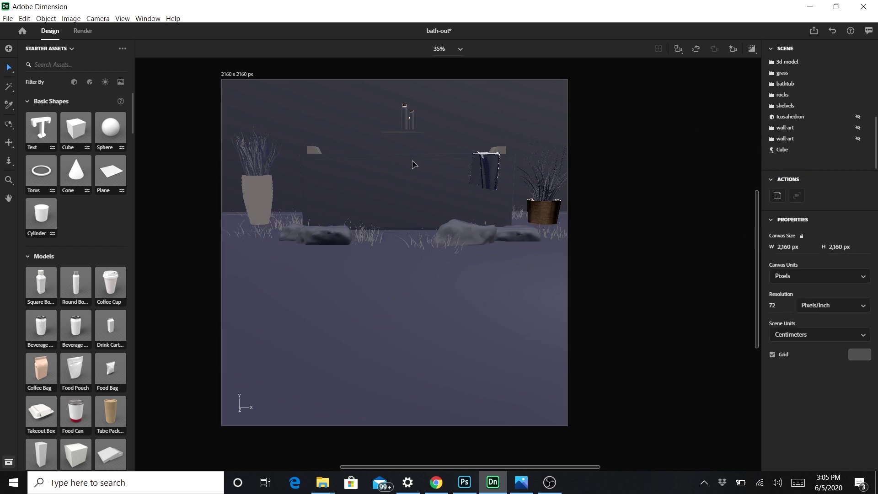
Undo the trial cube's changes and its placement in the scene.
{"action": "key", "text": "ctrl+z"}
{"action": "key", "text": "ctrl+z"}
{"action": "key", "text": "ctrl+z"}
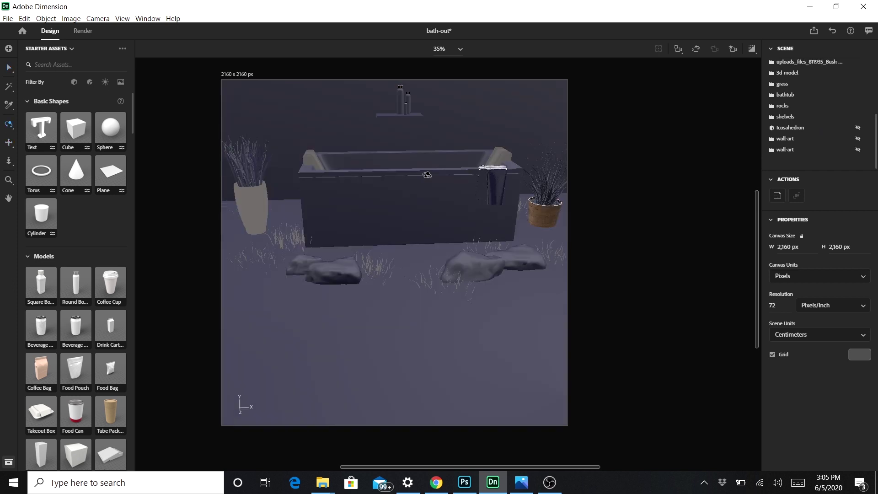
{"action": "key", "text": "ctrl+z"}
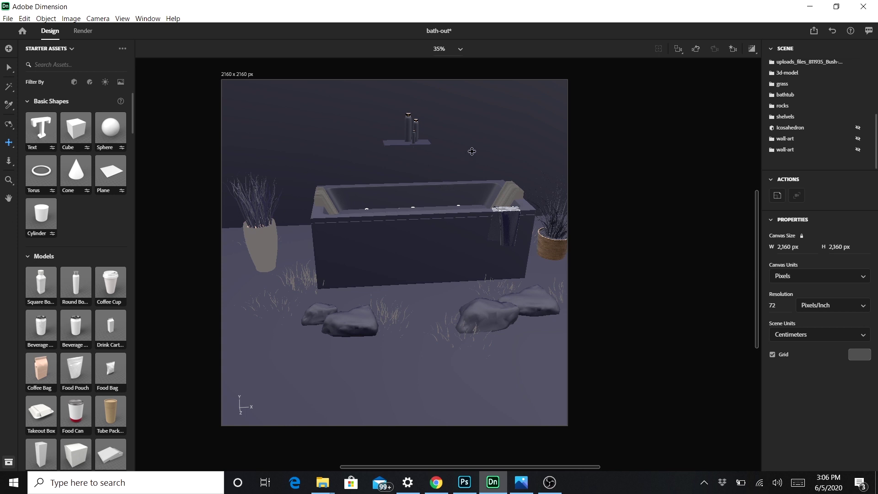
Make the hidden Icosahedron visible on the shelf beside the bottles.
{"action": "left_click_drag", "start_coordinate": [406, 221], "coordinate": [374, 227]}
{"action": "left_click_drag", "start_coordinate": [491, 221], "coordinate": [501, 265]}
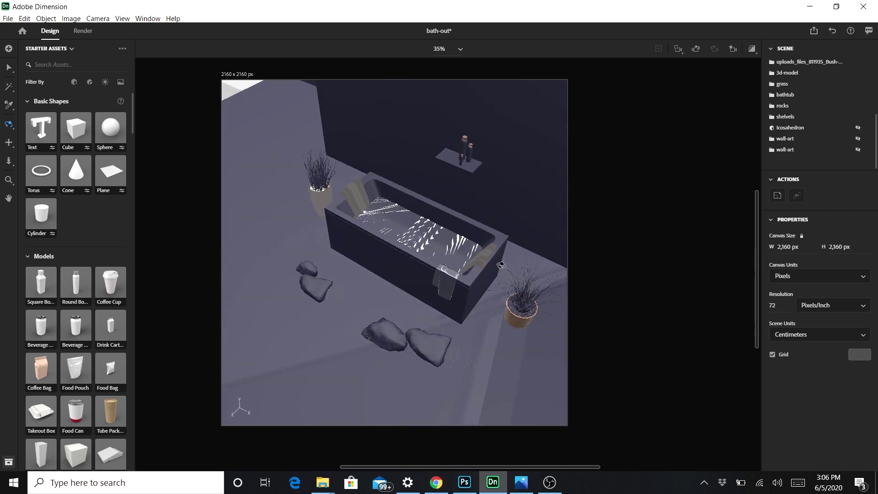
{"action": "left_click", "coordinate": [857, 130]}
{"action": "left_click_drag", "start_coordinate": [455, 163], "coordinate": [512, 192]}
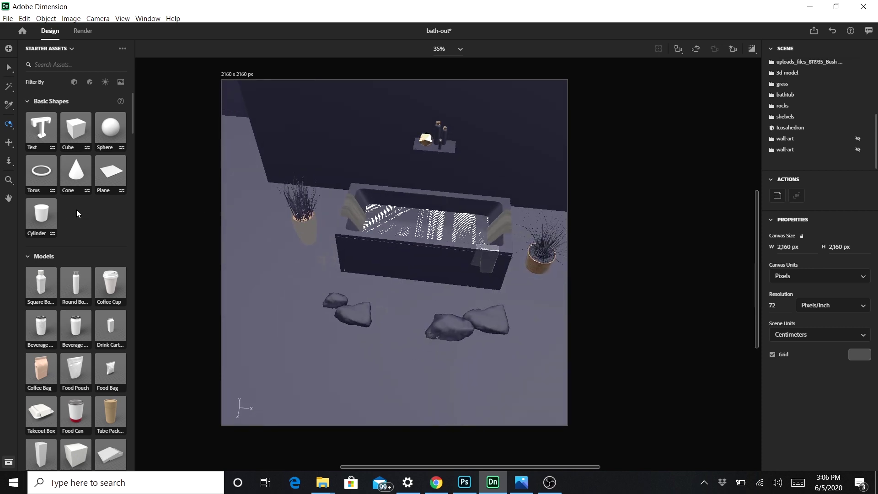
Browse the starter assets for geometric shapes such as the icosahedron, and examine the shelf and bathtub from several angles.
{"action": "scroll", "coordinate": [83, 210], "scroll_direction": "down", "scroll_amount": 7}
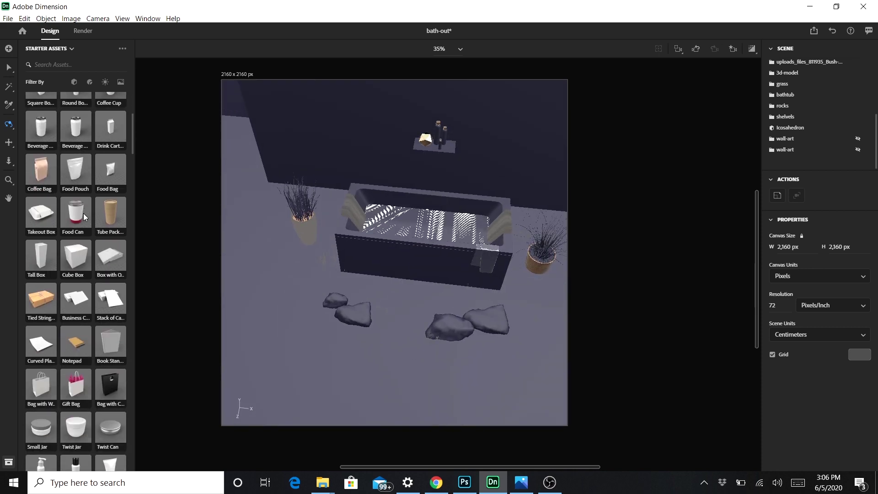
{"action": "scroll", "coordinate": [86, 215], "scroll_direction": "down", "scroll_amount": 10}
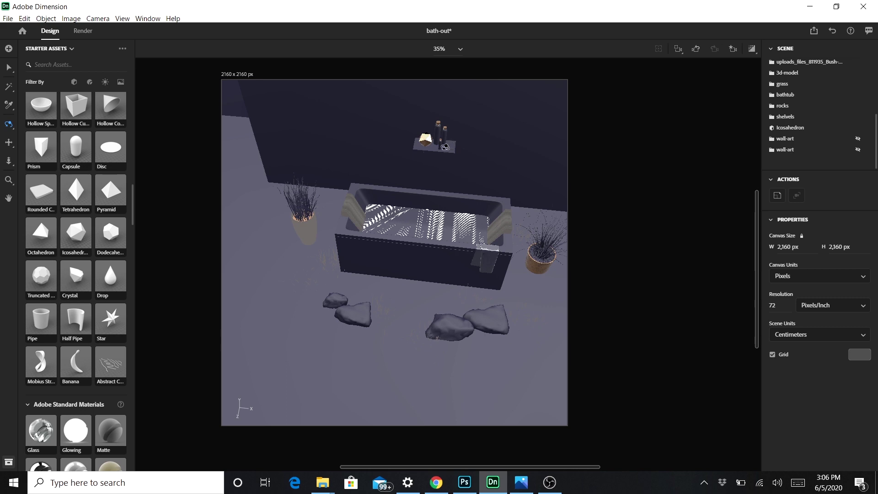
{"action": "scroll", "coordinate": [446, 119], "scroll_direction": "up", "scroll_amount": 5}
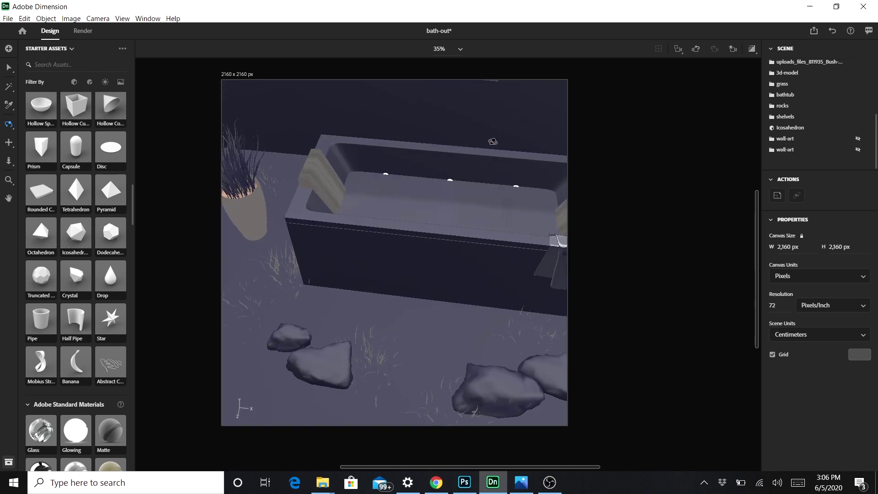
{"action": "left_click_drag", "start_coordinate": [505, 136], "coordinate": [467, 239]}
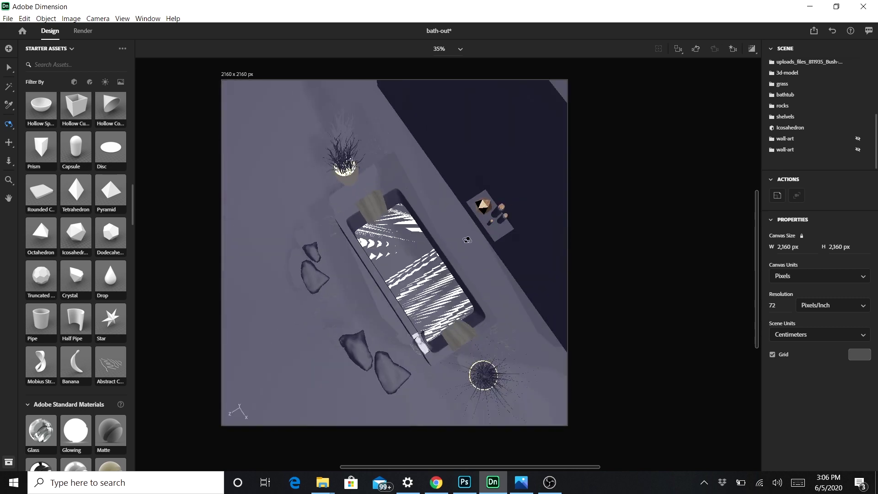
{"action": "left_click_drag", "start_coordinate": [492, 267], "coordinate": [437, 165]}
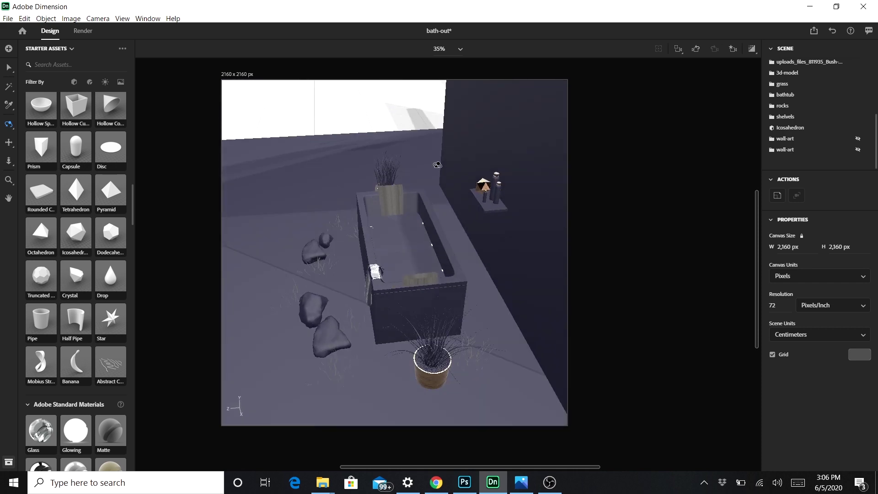
{"action": "scroll", "coordinate": [480, 170], "scroll_direction": "up", "scroll_amount": 4}
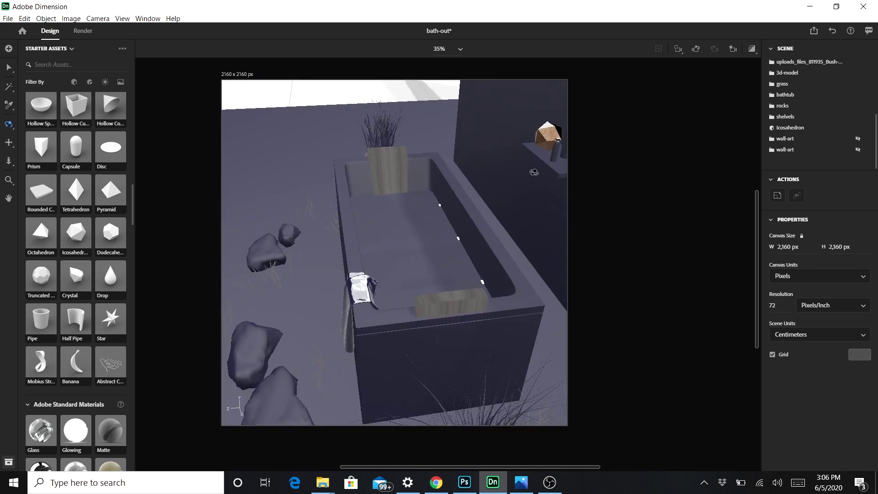
{"action": "left_click_drag", "start_coordinate": [453, 188], "coordinate": [444, 191]}
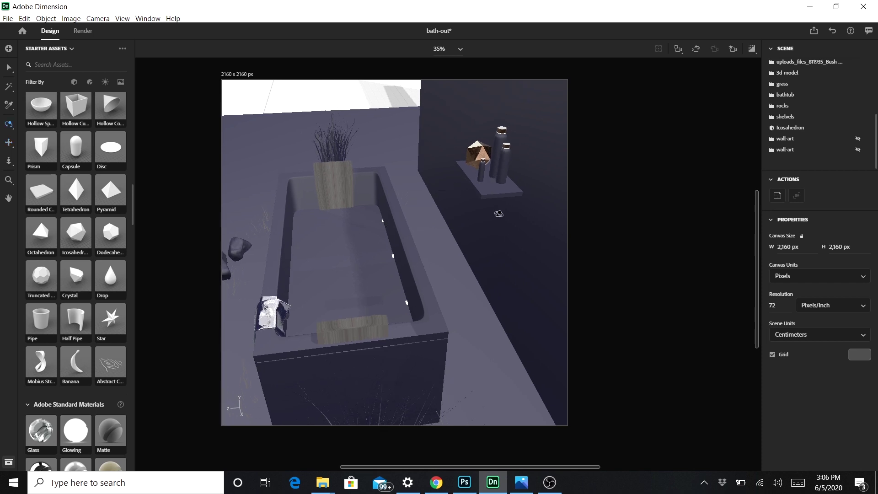
{"action": "left_click_drag", "start_coordinate": [498, 212], "coordinate": [442, 218]}
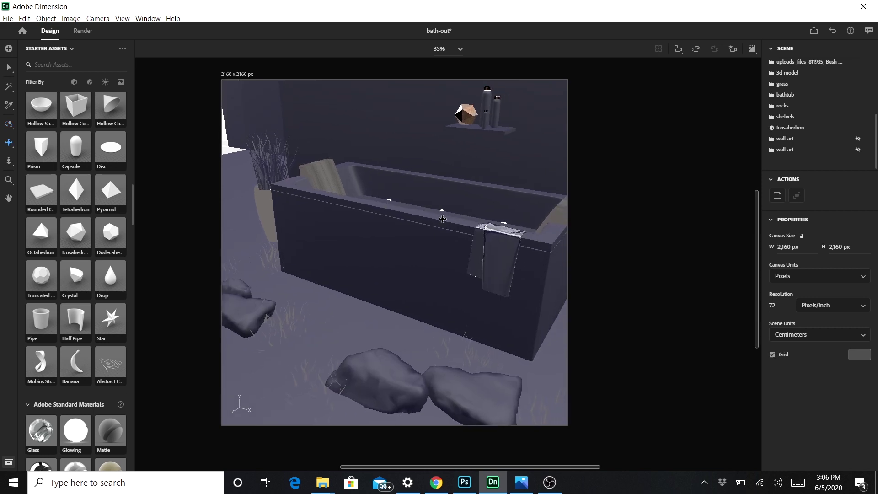
Make the first wall-art group visible, with its curved pieces on both sides of the shelf.
{"action": "left_click", "coordinate": [858, 139]}
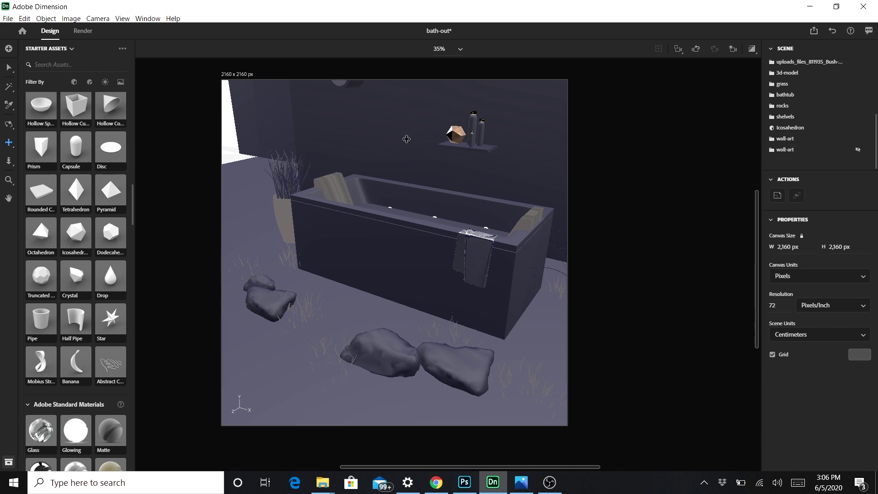
{"action": "left_click_drag", "start_coordinate": [406, 139], "coordinate": [506, 219]}
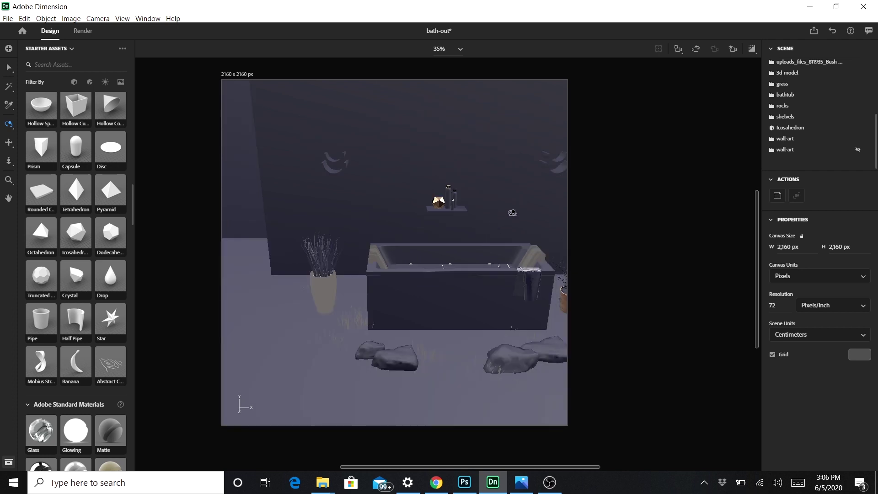
{"action": "left_click_drag", "start_coordinate": [476, 214], "coordinate": [463, 212]}
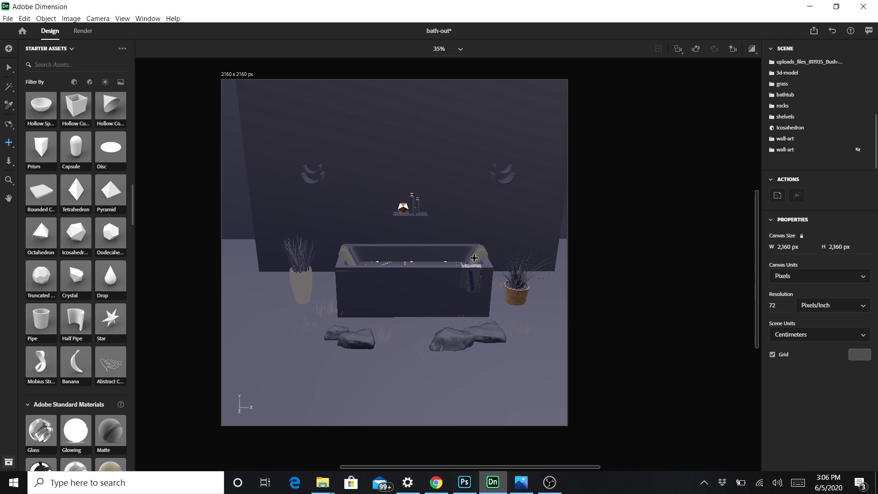
{"action": "mouse_move", "coordinate": [474, 257]}
{"action": "left_mouse_down"}
{"action": "mouse_move", "coordinate": [465, 224]}
{"action": "mouse_move", "coordinate": [465, 256]}
{"action": "left_mouse_up"}
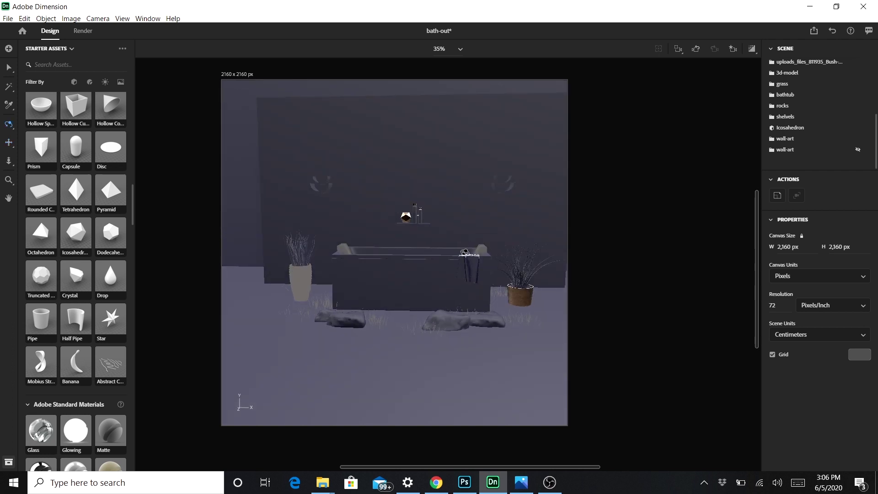
{"action": "scroll", "coordinate": [72, 297], "scroll_direction": "down", "scroll_amount": 1}
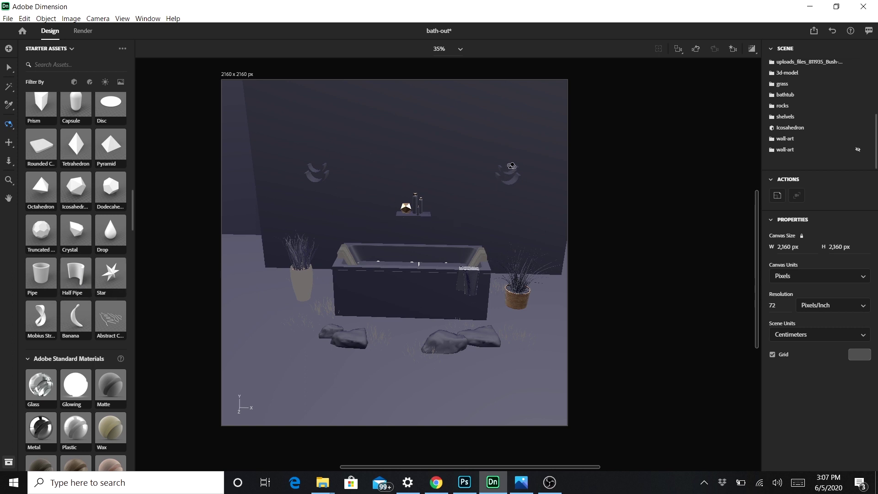
Make the second wall-art group visible on the thick wall above the shelf.
{"action": "mouse_move", "coordinate": [450, 234]}
{"action": "left_mouse_down"}
{"action": "mouse_move", "coordinate": [420, 236]}
{"action": "mouse_move", "coordinate": [462, 236]}
{"action": "left_mouse_up"}
{"action": "mouse_move", "coordinate": [845, 153]}
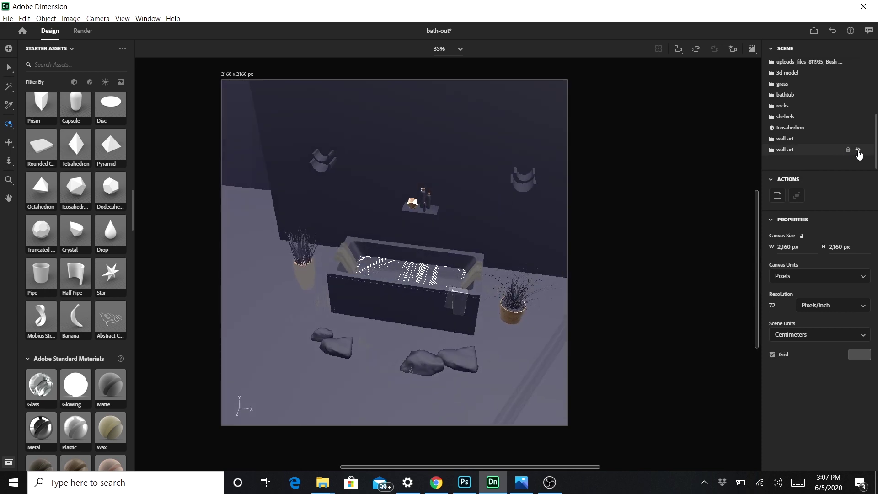
{"action": "left_click", "coordinate": [857, 150]}
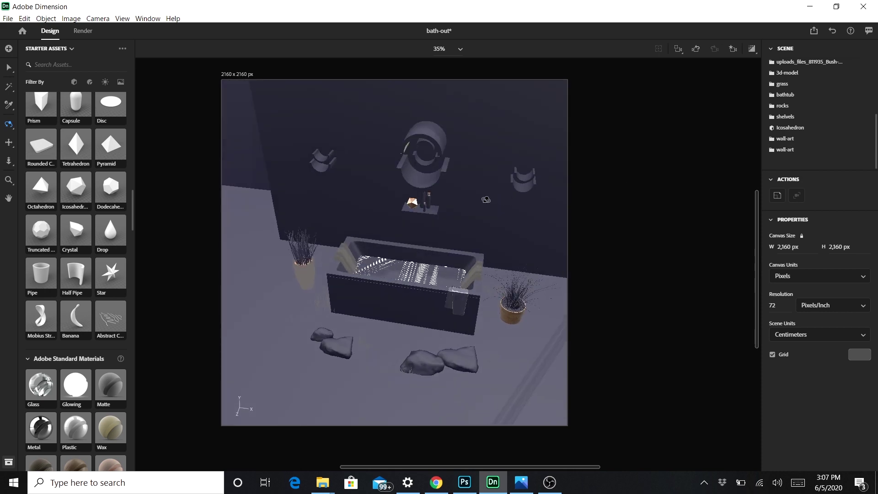
Examine the wall art, shelf decorations and bathtub arrangement up close and from several camera angles.
{"action": "left_click_drag", "start_coordinate": [511, 202], "coordinate": [509, 178]}
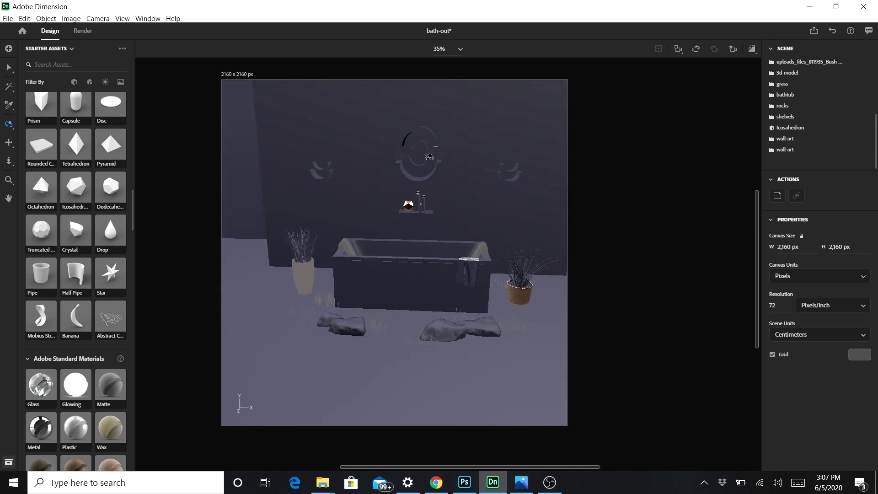
{"action": "scroll", "coordinate": [428, 154], "scroll_direction": "up", "scroll_amount": 5}
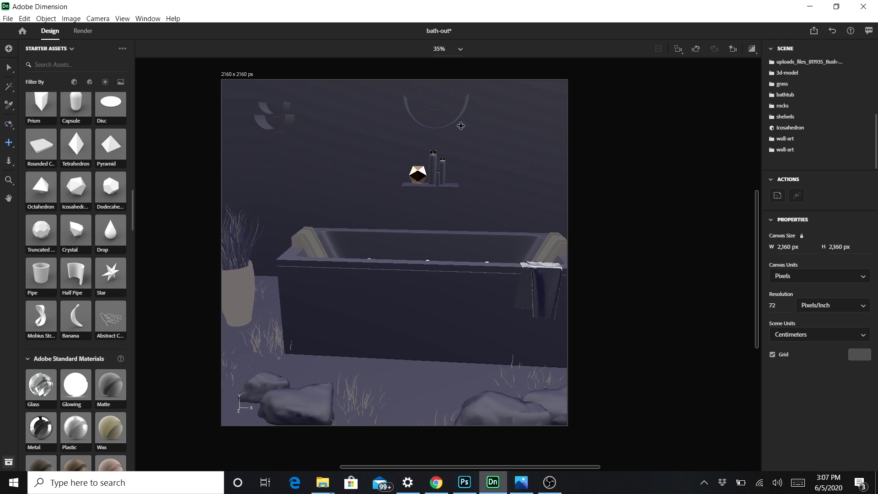
{"action": "left_click_drag", "start_coordinate": [449, 200], "coordinate": [421, 246]}
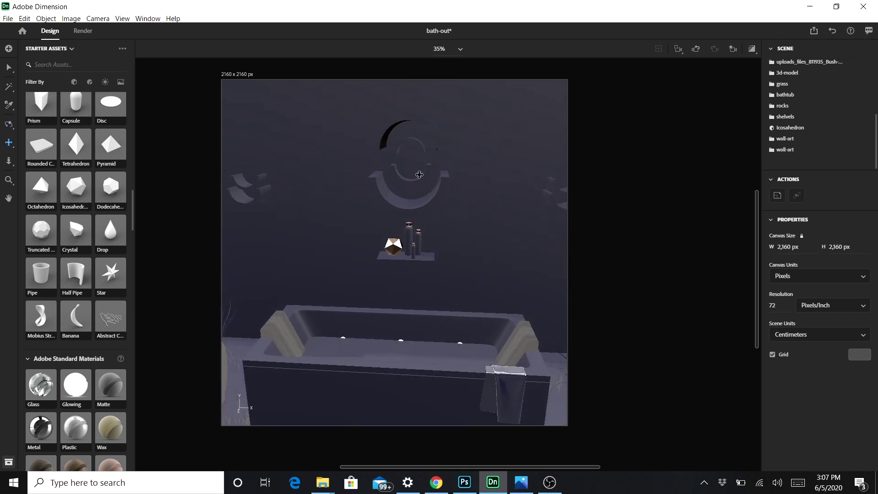
{"action": "key", "text": "1"}
{"action": "left_click_drag", "start_coordinate": [508, 212], "coordinate": [525, 202]}
{"action": "left_click_drag", "start_coordinate": [477, 225], "coordinate": [437, 229]}
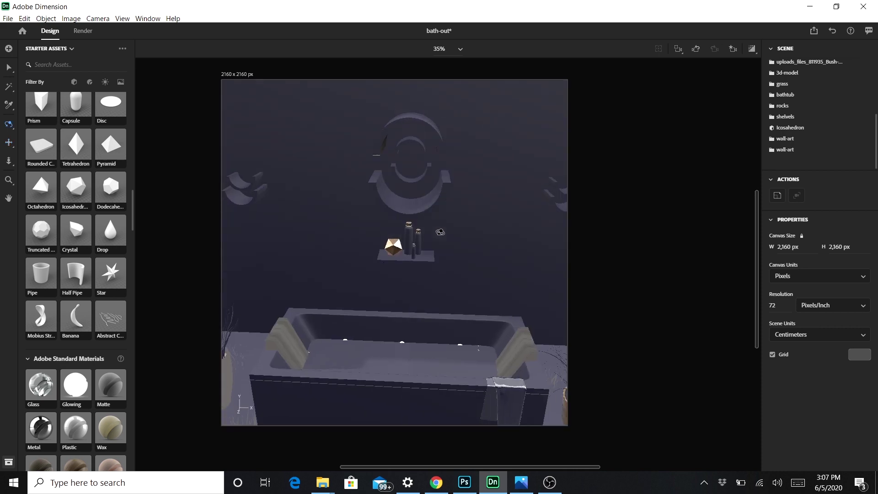
{"action": "scroll", "coordinate": [417, 275], "scroll_direction": "down", "scroll_amount": 3}
{"action": "scroll", "coordinate": [421, 276], "scroll_direction": "down", "scroll_amount": 2}
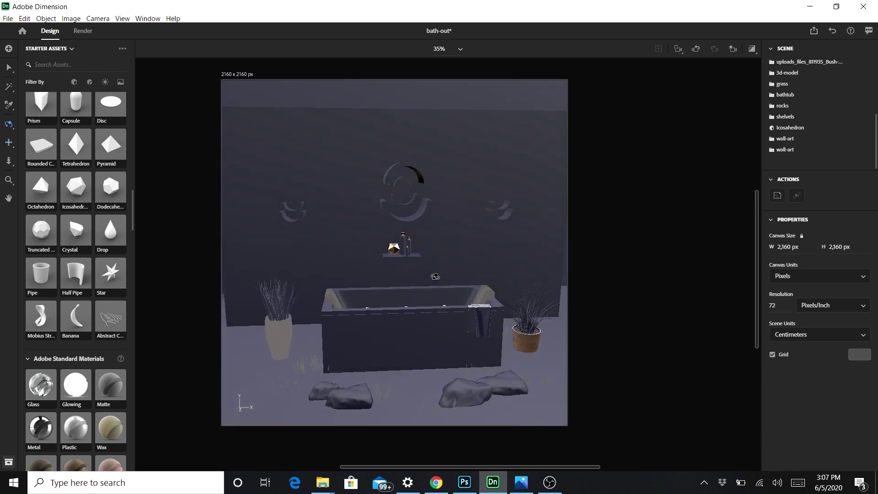
{"action": "scroll", "coordinate": [431, 294], "scroll_direction": "down", "scroll_amount": 2}
{"action": "left_click_drag", "start_coordinate": [338, 311], "coordinate": [426, 292]}
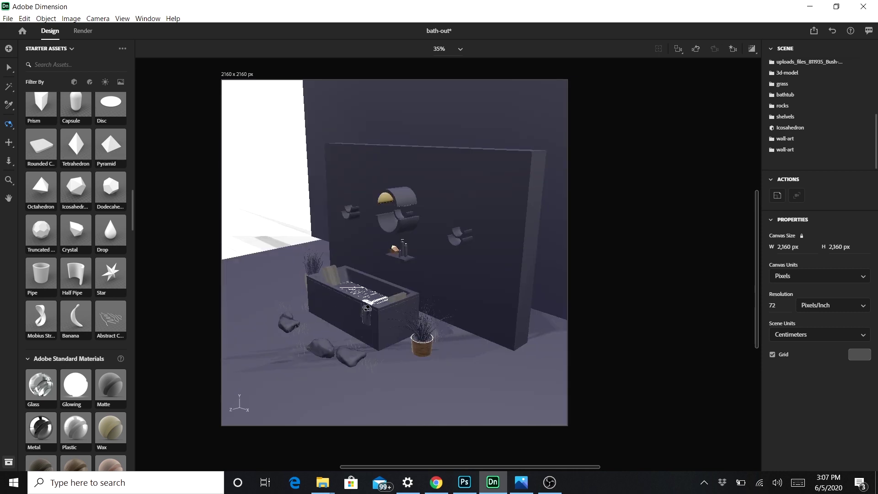
Try to frame the bathtub, both plants, rocks and wall art in a close frontal camera view.
{"action": "key", "text": "ctrl+z"}
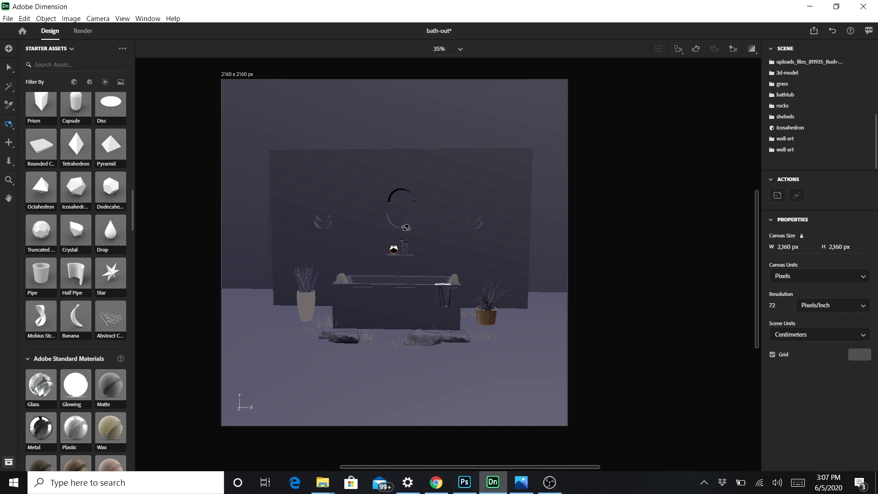
{"action": "scroll", "coordinate": [407, 227], "scroll_direction": "up", "scroll_amount": 1}
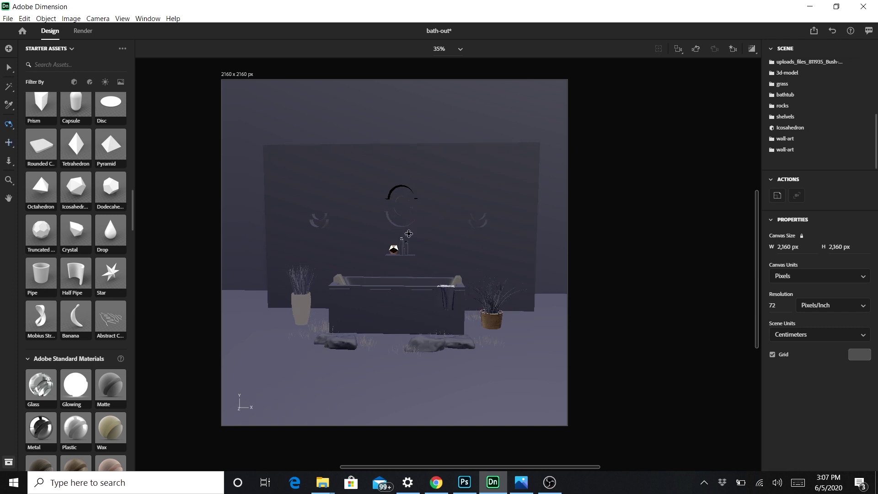
{"action": "left_click_drag", "start_coordinate": [409, 233], "coordinate": [428, 235]}
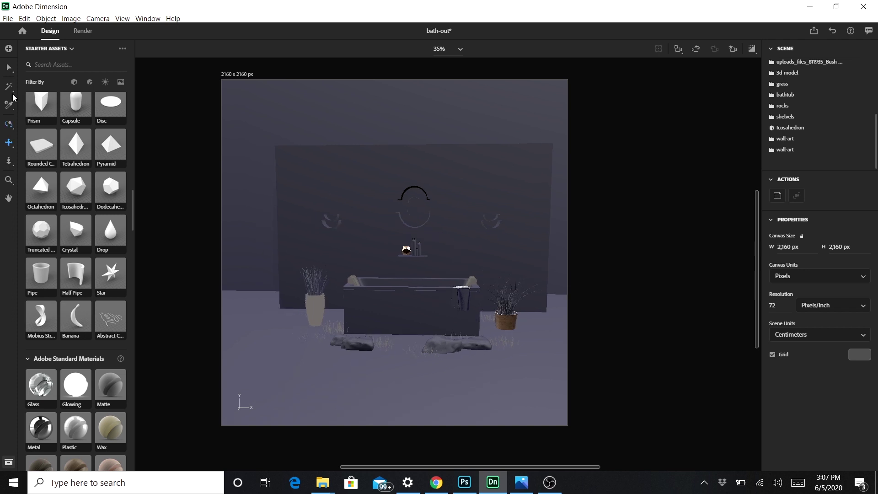
{"action": "left_click", "coordinate": [9, 143]}
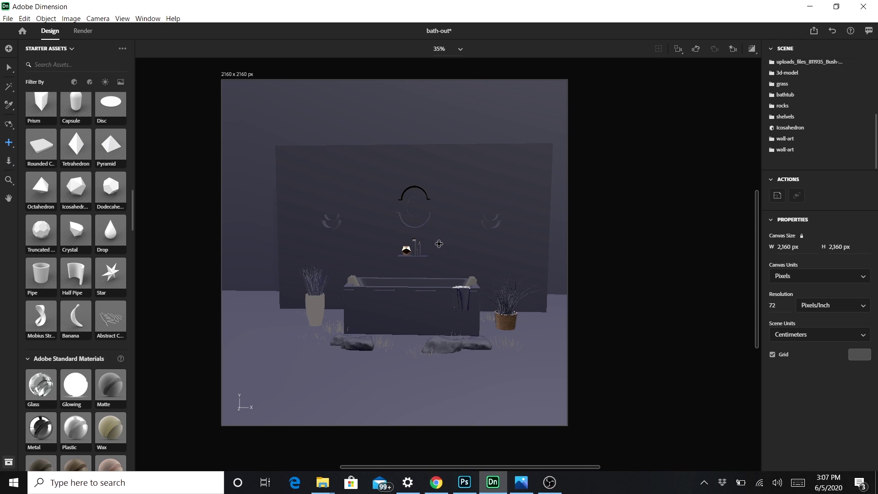
{"action": "mouse_move", "coordinate": [439, 244]}
{"action": "left_mouse_down"}
{"action": "mouse_move", "coordinate": [425, 255]}
{"action": "mouse_move", "coordinate": [442, 253]}
{"action": "mouse_move", "coordinate": [433, 253]}
{"action": "left_mouse_up"}
{"action": "scroll", "coordinate": [426, 249], "scroll_direction": "up", "scroll_amount": 5}
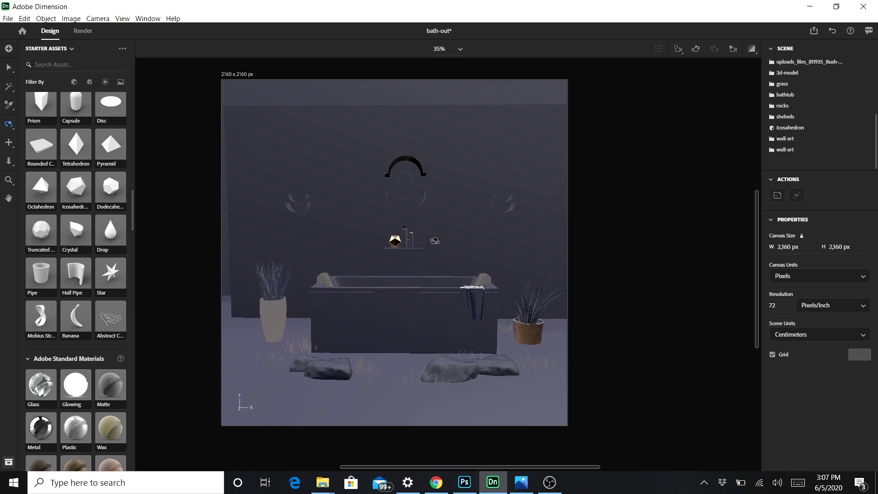
{"action": "scroll", "coordinate": [435, 246], "scroll_direction": "up", "scroll_amount": 5}
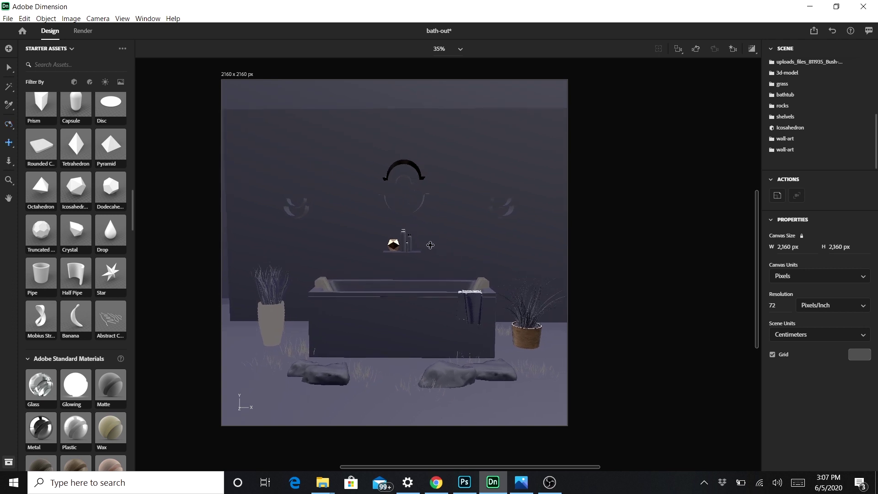
{"action": "key", "text": "1"}
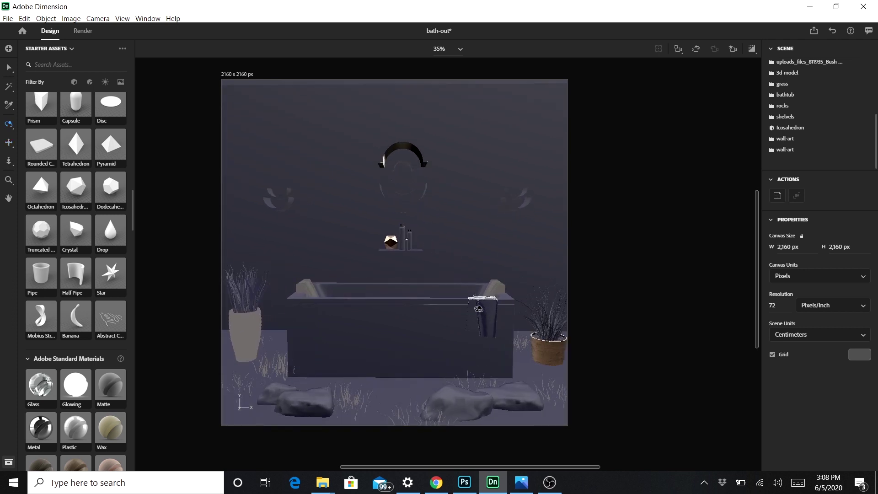
{"action": "left_click_drag", "start_coordinate": [485, 309], "coordinate": [487, 303]}
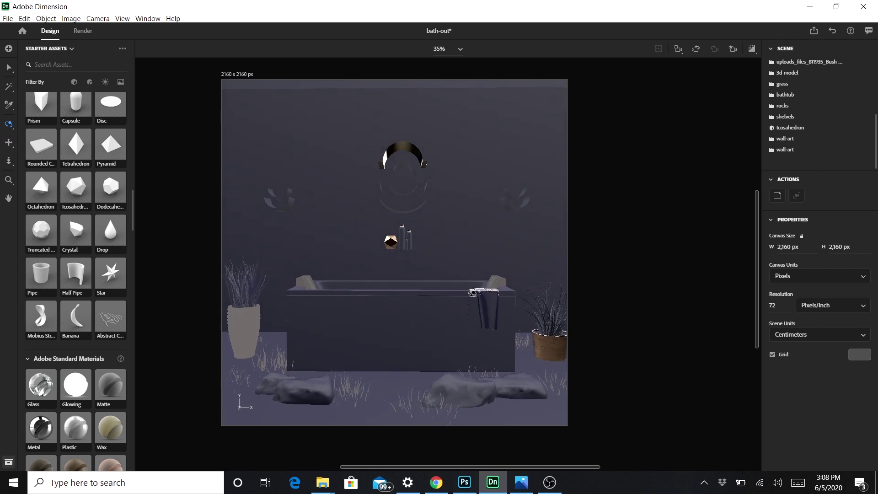
Compare the saved camera bookmarks View 1 through View 5 to examine how each one frames the scene.
{"action": "left_click", "coordinate": [733, 49]}
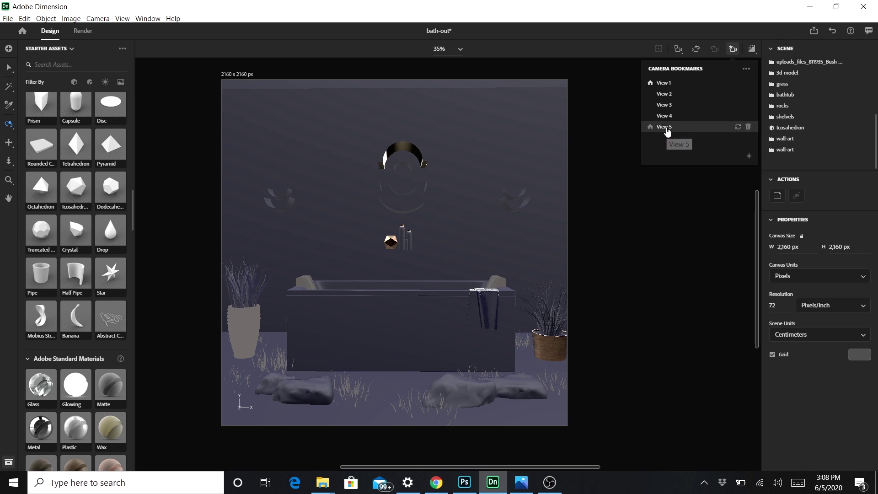
{"action": "left_click", "coordinate": [669, 85]}
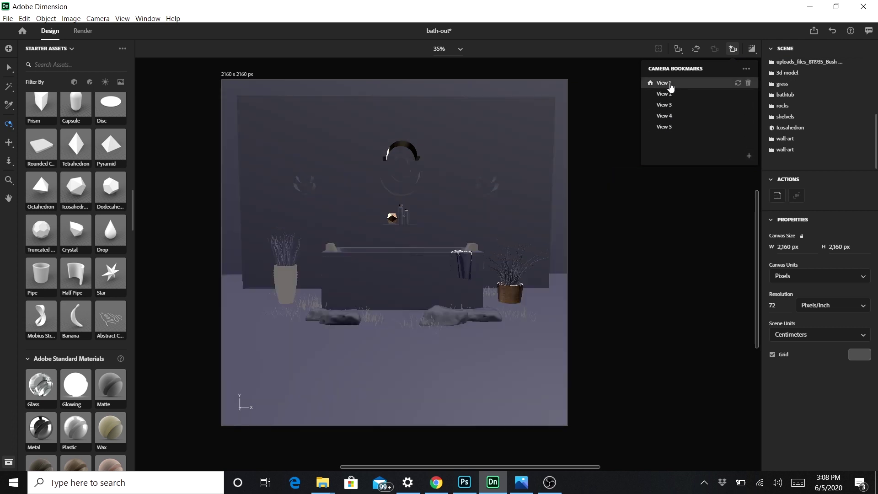
{"action": "left_click", "coordinate": [665, 96]}
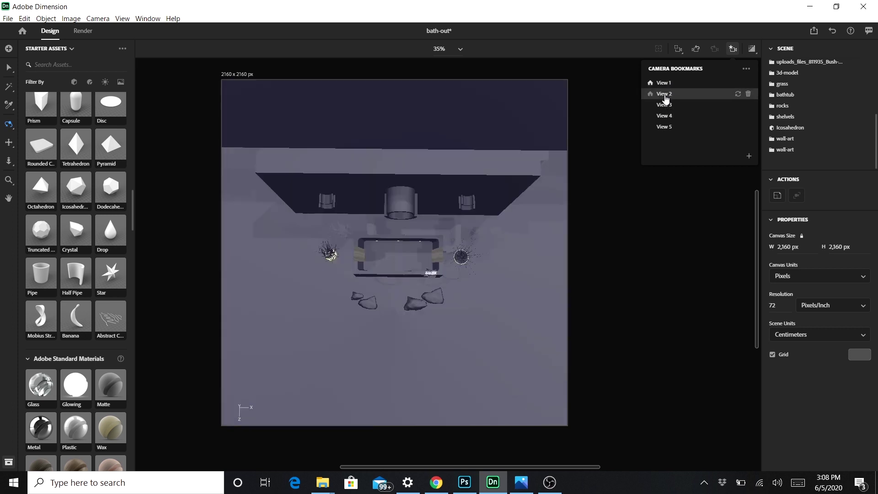
{"action": "left_click", "coordinate": [664, 104]}
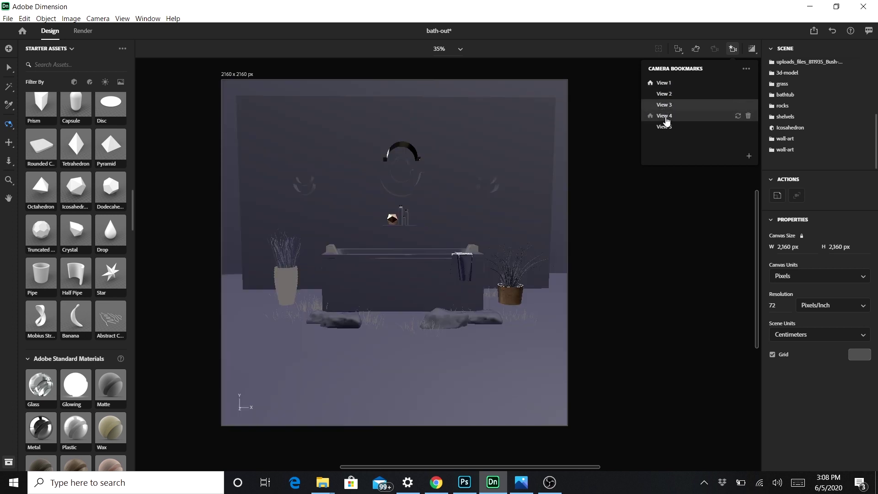
{"action": "left_click", "coordinate": [665, 120]}
{"action": "left_click", "coordinate": [666, 128]}
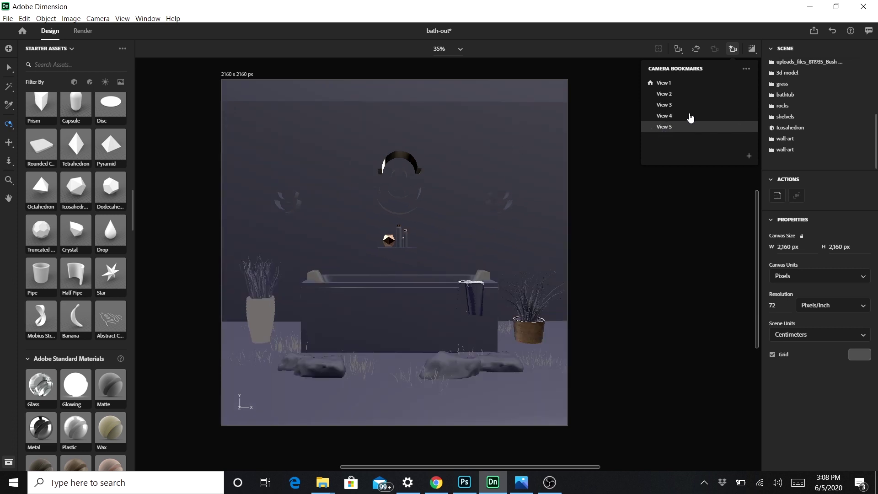
{"action": "scroll", "coordinate": [437, 233], "scroll_direction": "down", "scroll_amount": 3}
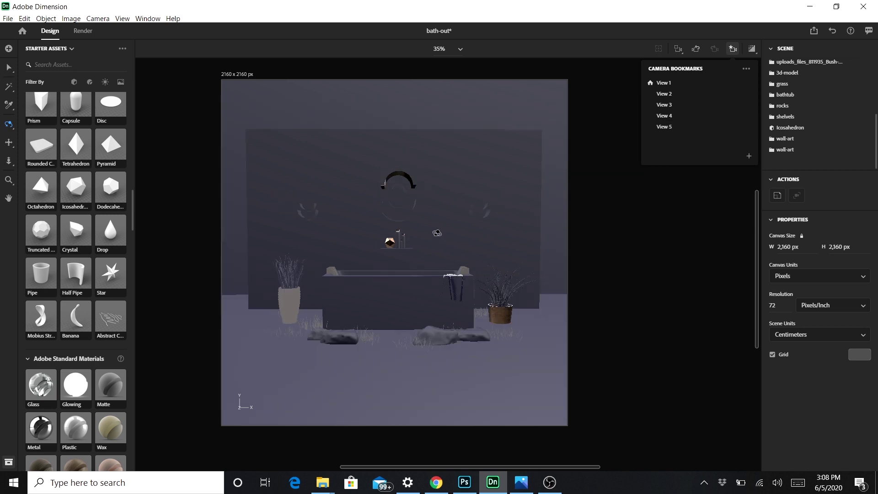
{"action": "scroll", "coordinate": [437, 233], "scroll_direction": "up", "scroll_amount": 3}
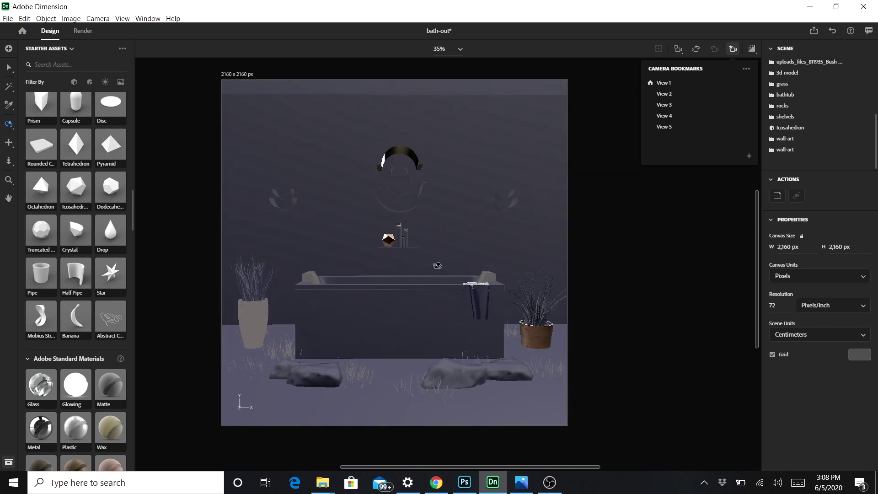
Starting from the View 5 bookmark, frame the bathtub frontally with a plant on either side and the wall art above.
{"action": "left_click", "coordinate": [665, 127]}
{"action": "middle_click_drag", "start_coordinate": [448, 309], "coordinate": [439, 270]}
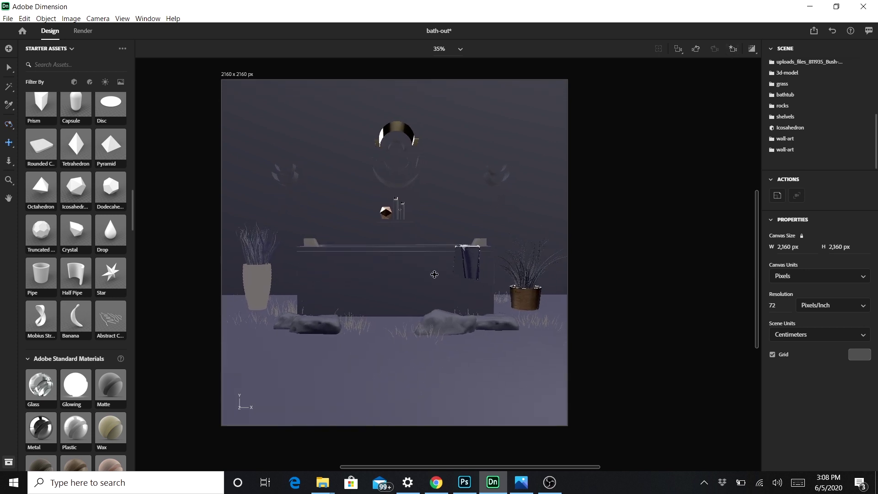
{"action": "scroll", "coordinate": [432, 253], "scroll_direction": "up", "scroll_amount": 3}
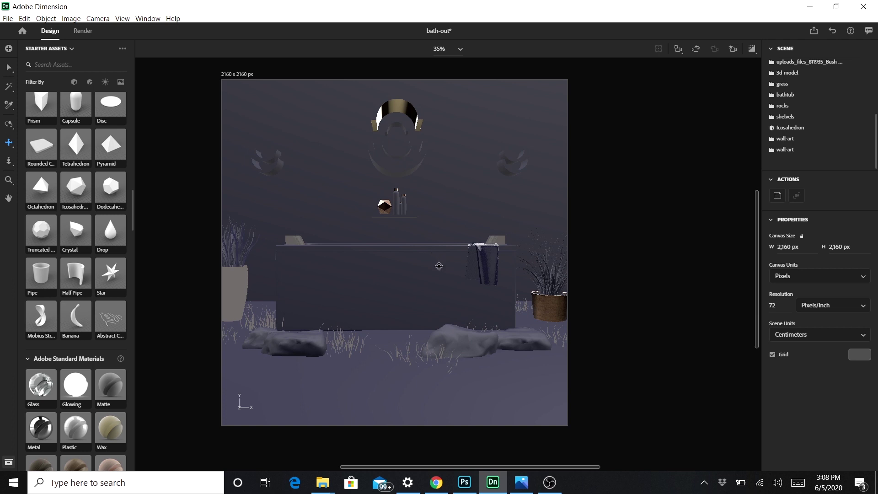
{"action": "scroll", "coordinate": [438, 266], "scroll_direction": "down", "scroll_amount": 3}
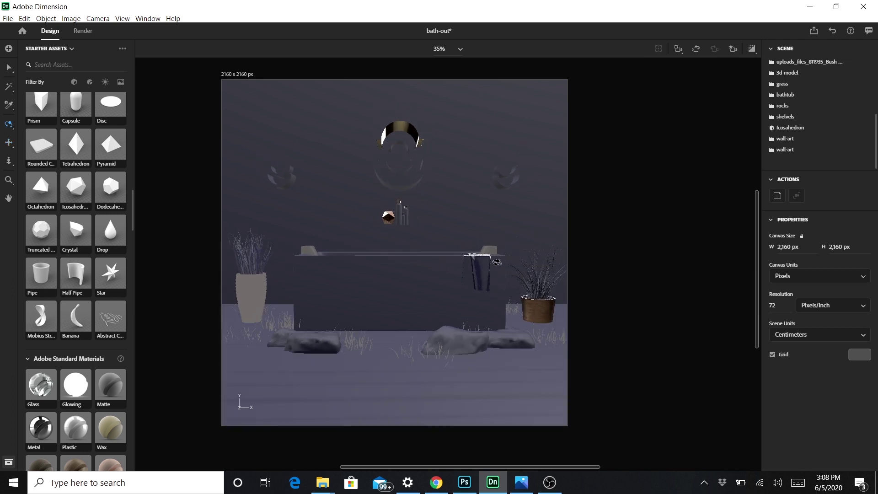
{"action": "left_click_drag", "start_coordinate": [497, 262], "coordinate": [491, 270]}
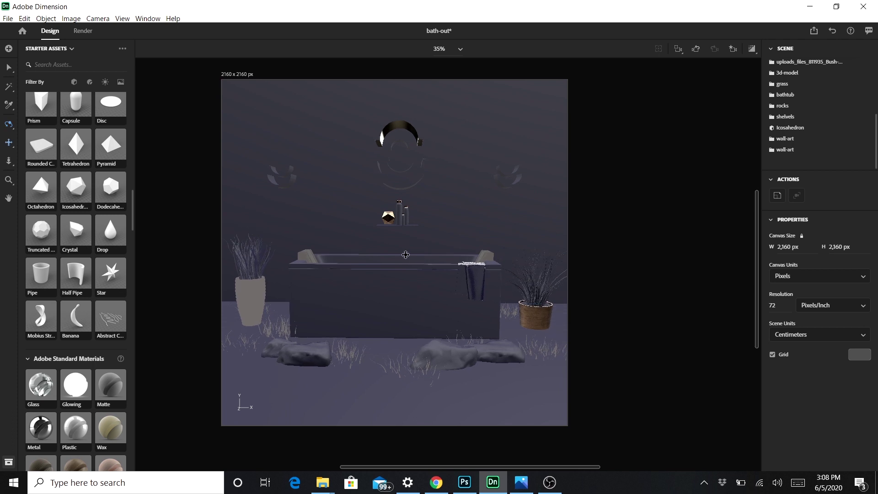
{"action": "left_click_drag", "start_coordinate": [403, 253], "coordinate": [406, 254]}
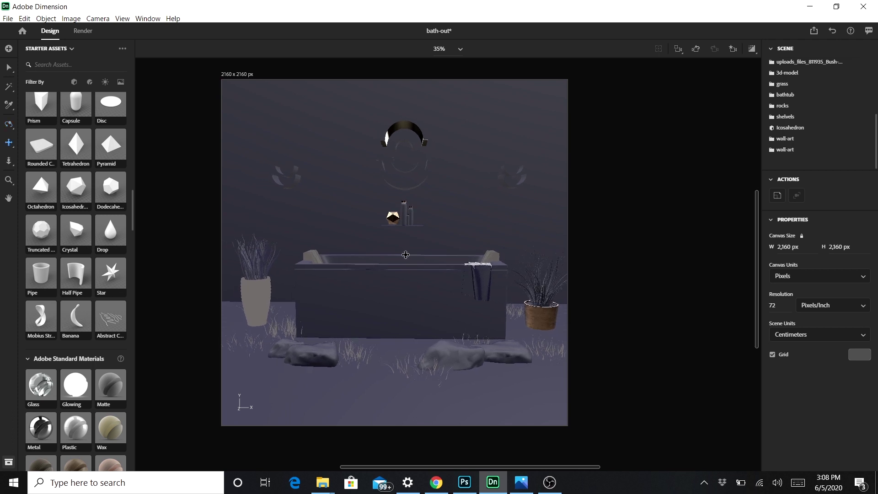
{"action": "left_click_drag", "start_coordinate": [406, 255], "coordinate": [449, 282]}
{"action": "key", "text": "1"}
{"action": "key", "text": "2"}
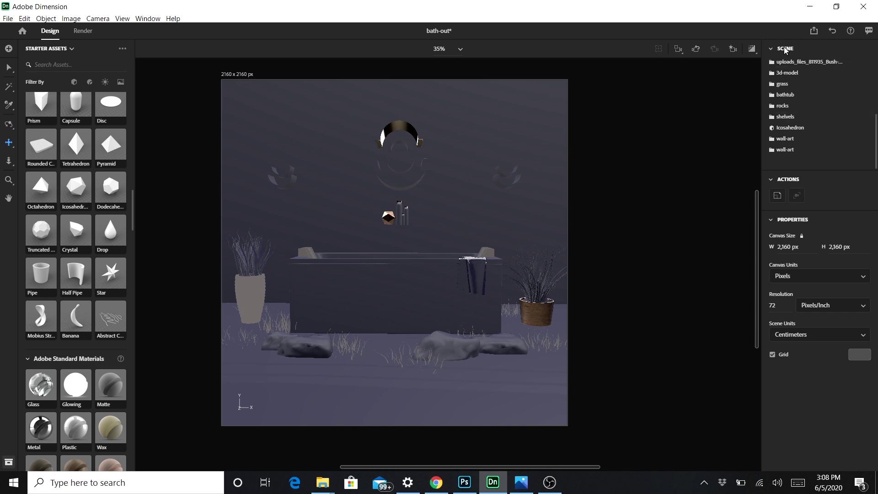
Save the current frontal framing as a new camera bookmark under its default name.
{"action": "left_click", "coordinate": [732, 50]}
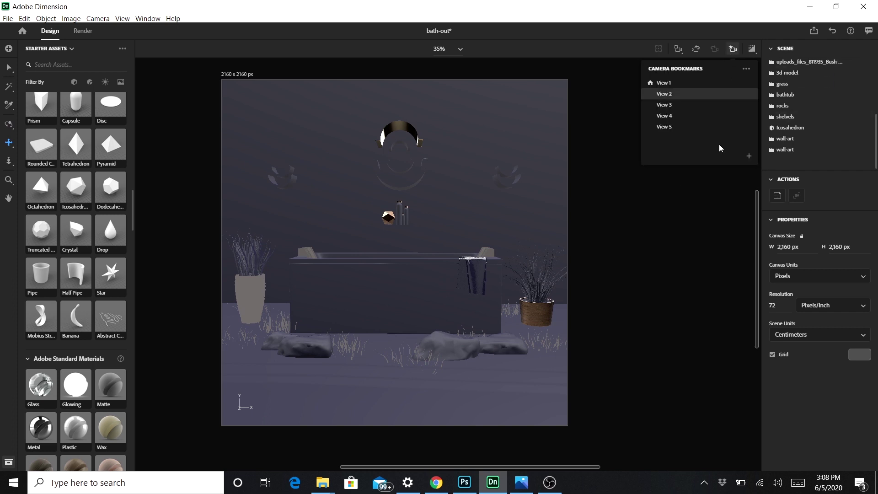
{"action": "left_click", "coordinate": [749, 157]}
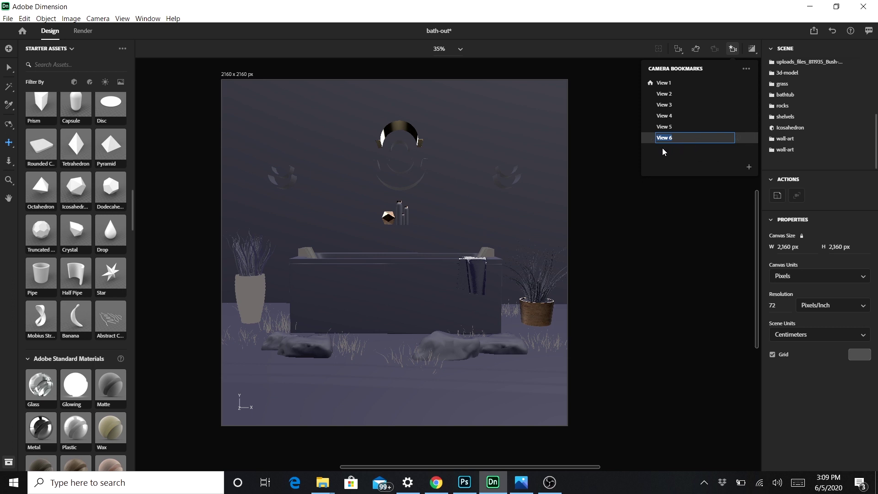
{"action": "key", "text": "Return"}
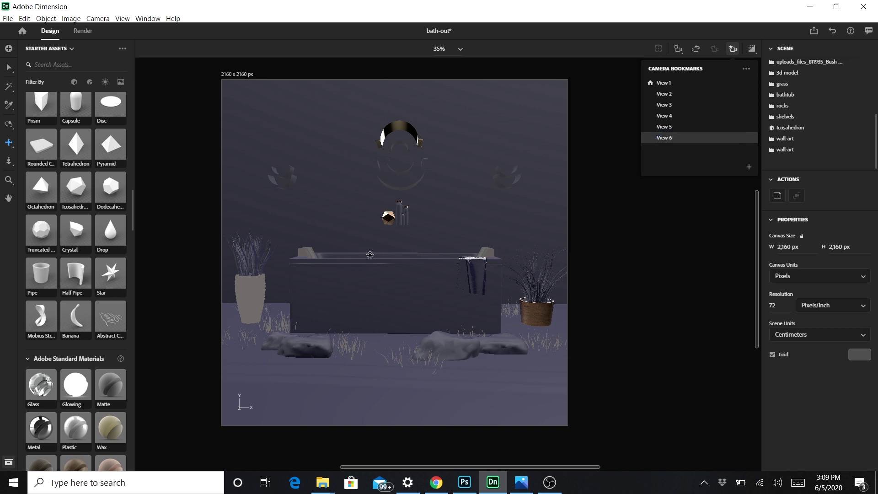
{"action": "left_click", "coordinate": [403, 263]}
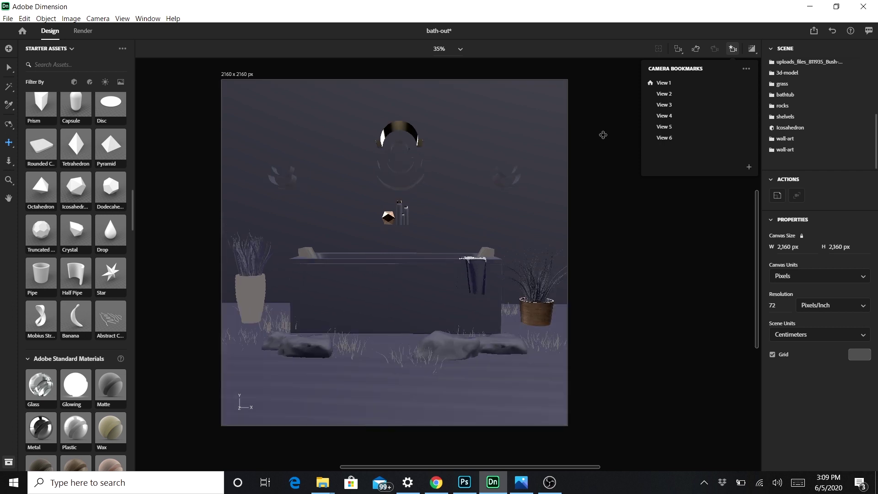
{"action": "left_click", "coordinate": [635, 51]}
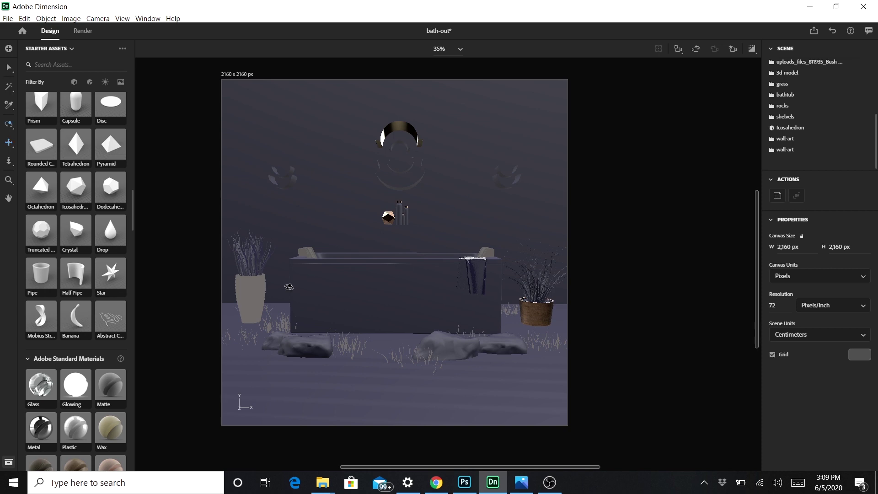
Reframe the scene from a slightly raised, more distant frontal viewpoint and select the bathtub.
{"action": "left_click_drag", "start_coordinate": [475, 257], "coordinate": [307, 300]}
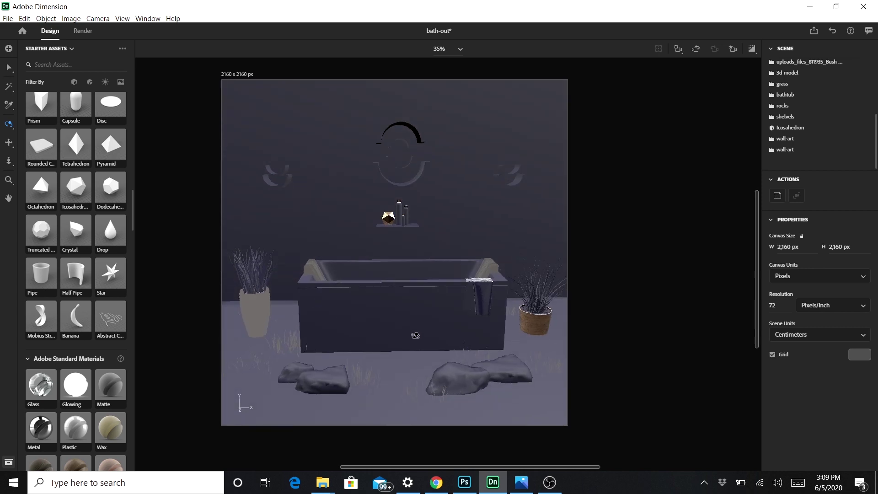
{"action": "scroll", "coordinate": [416, 336], "scroll_direction": "down", "scroll_amount": 3}
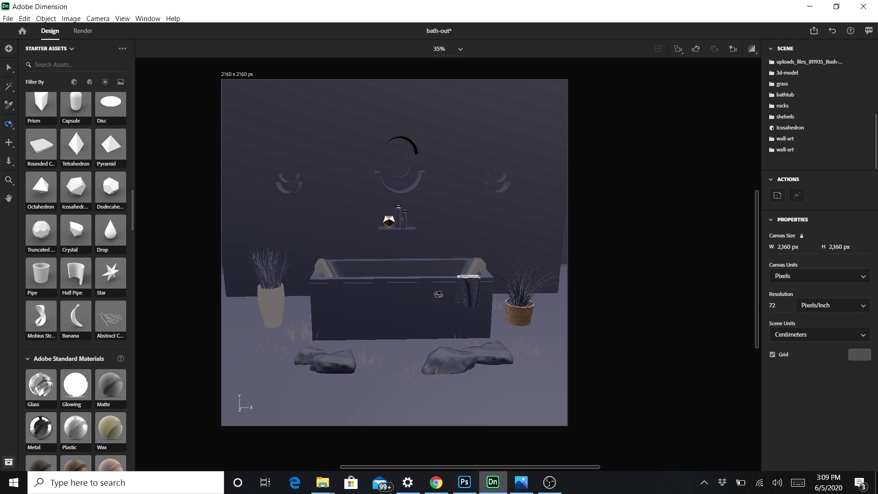
{"action": "key", "text": "v"}
{"action": "left_click", "coordinate": [366, 301]}
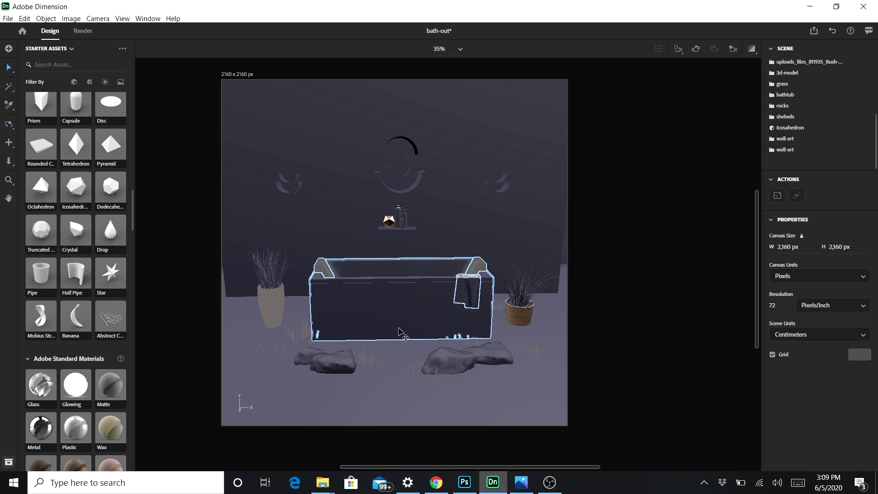
Limit the starter assets to materials and browse the Adobe Standard Materials for the selected bathtub.
{"action": "left_click", "coordinate": [90, 82]}
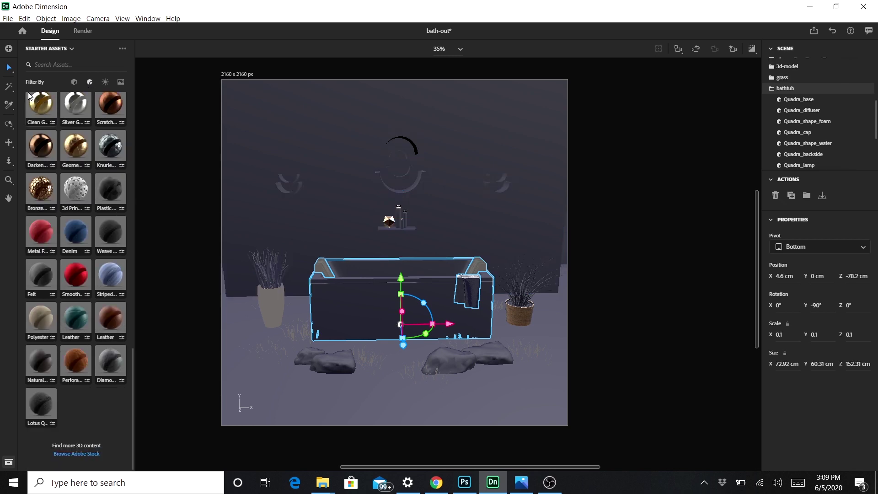
{"action": "scroll", "coordinate": [86, 161], "scroll_direction": "up", "scroll_amount": 10}
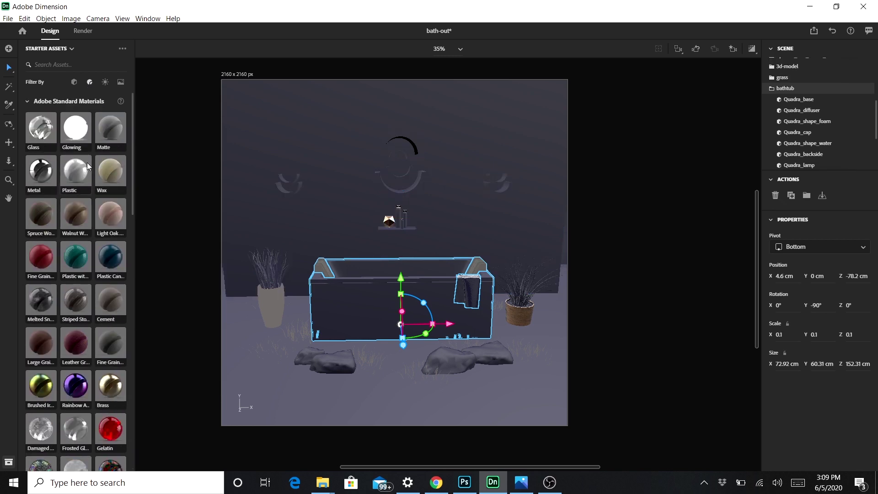
{"action": "left_click_drag", "start_coordinate": [45, 115], "coordinate": [363, 300]}
{"action": "scroll", "coordinate": [95, 148], "scroll_direction": "down", "scroll_amount": 8}
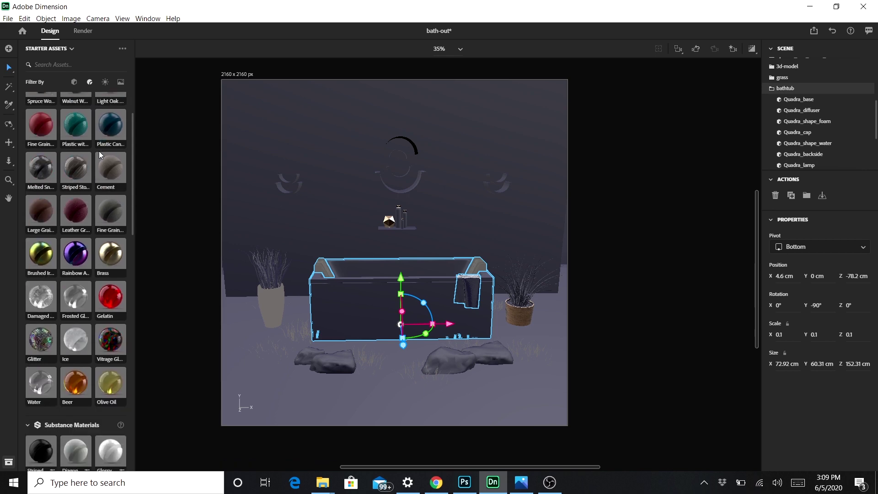
{"action": "scroll", "coordinate": [70, 182], "scroll_direction": "up", "scroll_amount": 8}
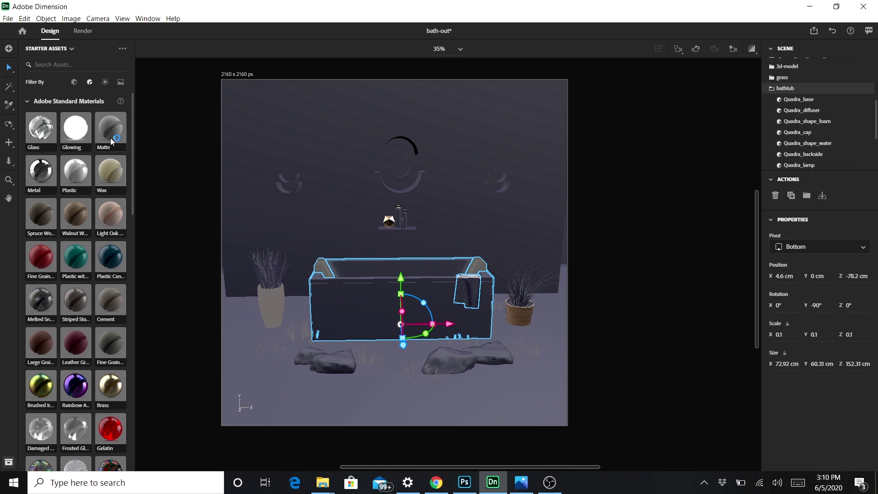
Inspect the base color and hex value of the matte material on the thick-wall object.
{"action": "left_click_drag", "start_coordinate": [115, 137], "coordinate": [511, 111]}
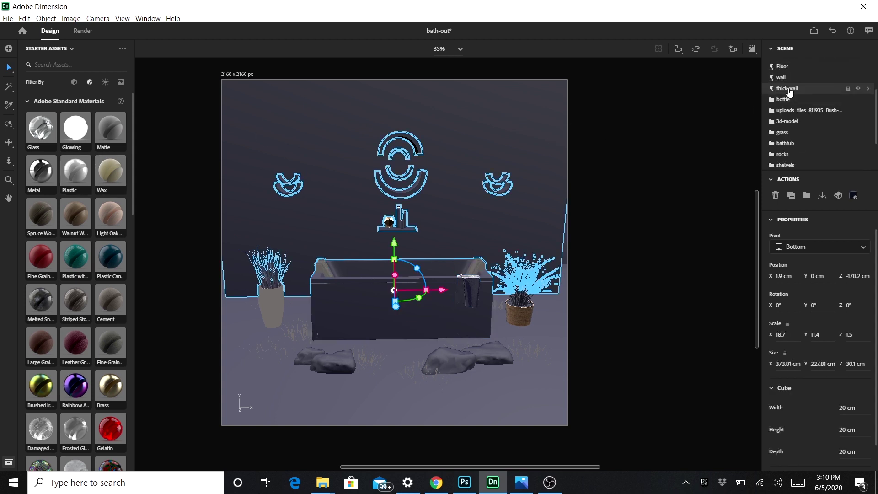
{"action": "left_click", "coordinate": [868, 90]}
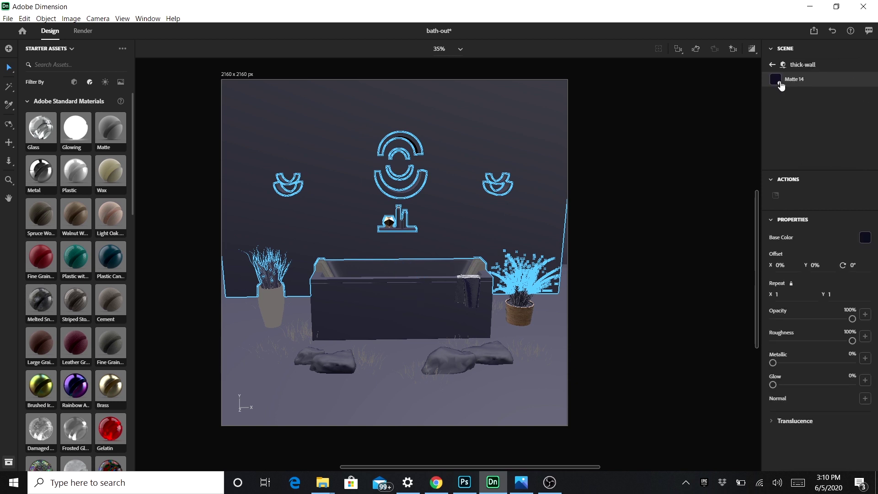
{"action": "left_click", "coordinate": [865, 239]}
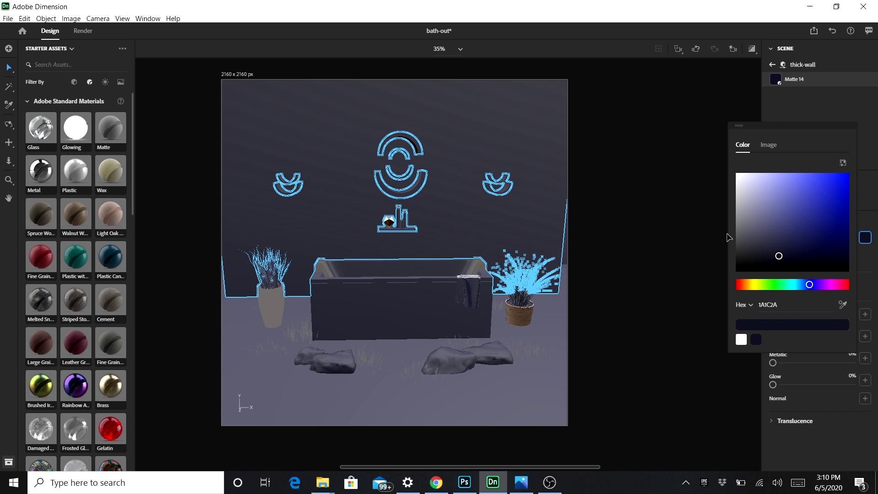
{"action": "left_click", "coordinate": [785, 306]}
{"action": "left_click", "coordinate": [790, 119]}
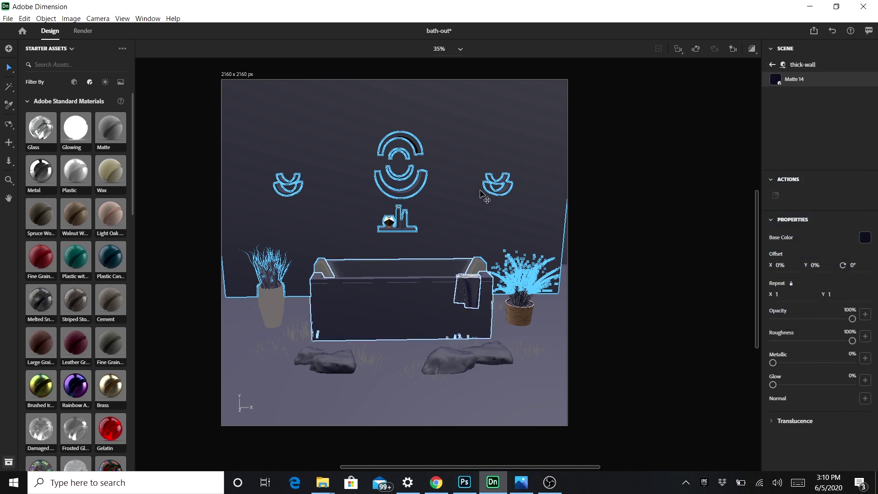
Inspect the matte material assigned to the Quadra_base part of the bathtub group.
{"action": "left_click", "coordinate": [550, 355]}
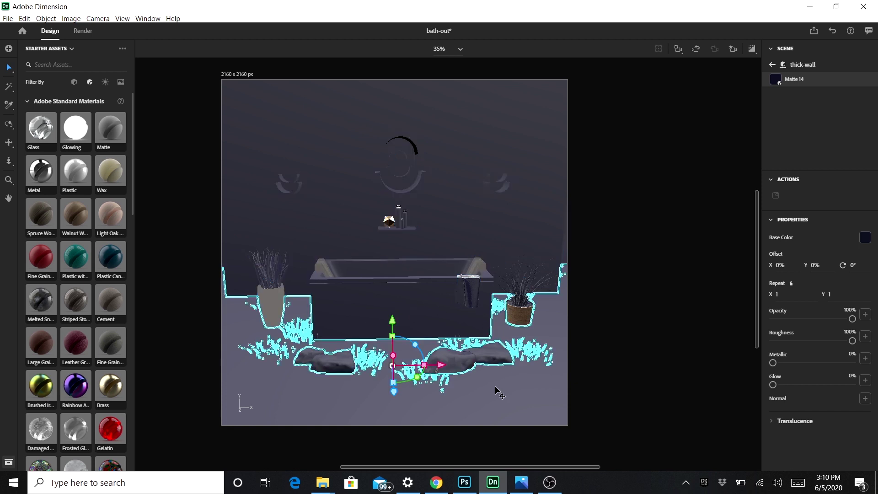
{"action": "left_click", "coordinate": [388, 306]}
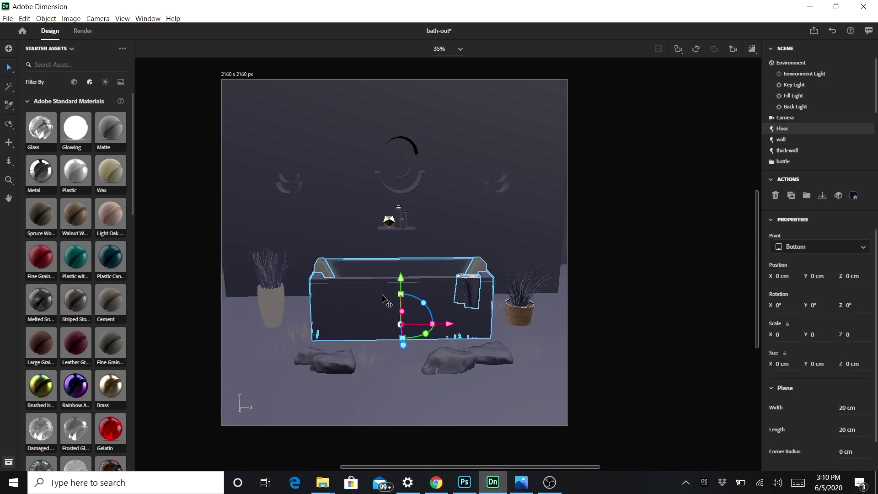
{"action": "scroll", "coordinate": [474, 280], "scroll_direction": "down", "scroll_amount": 1}
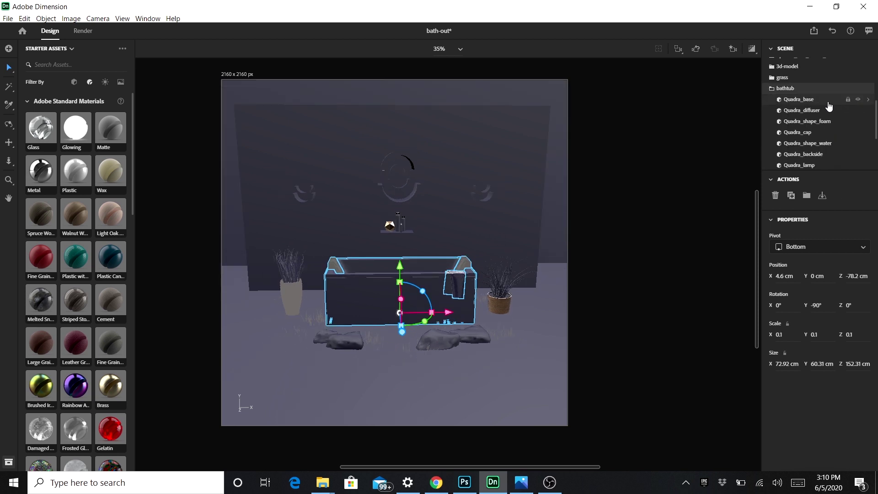
{"action": "left_click", "coordinate": [867, 99]}
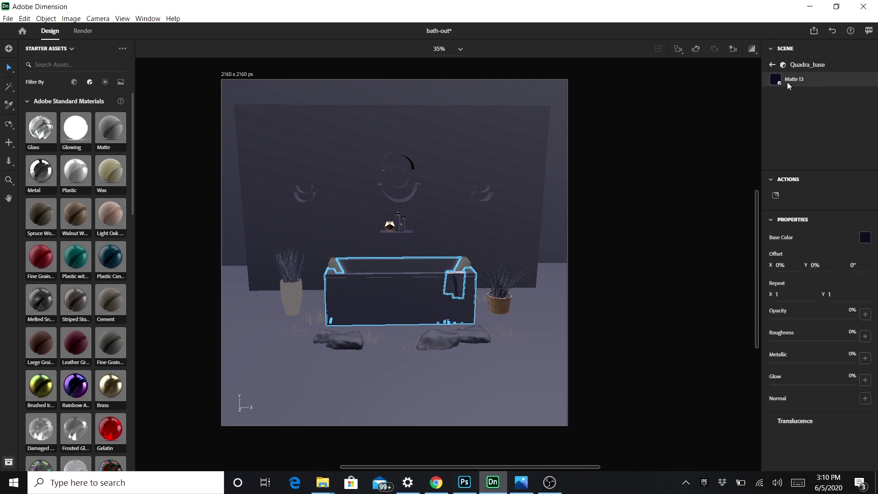
{"action": "left_click", "coordinate": [772, 64]}
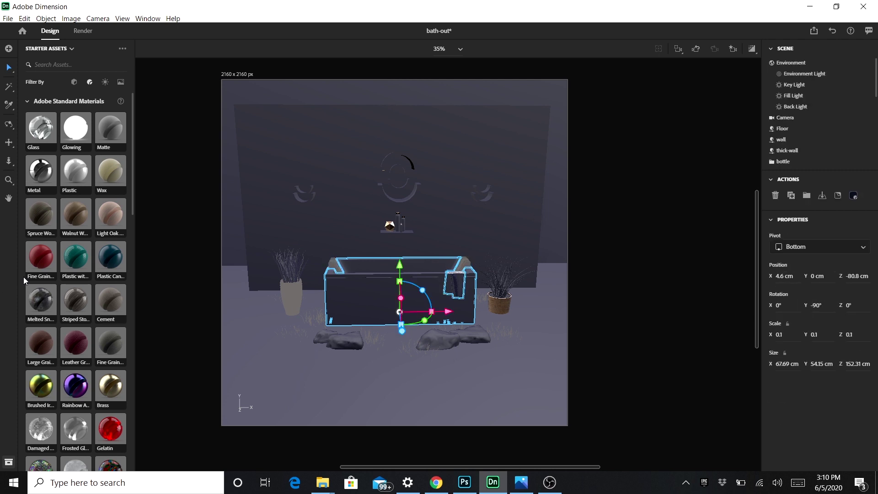
Browse the standard and Substance materials, including the metals and fabrics, and clear the bathtub selection.
{"action": "scroll", "coordinate": [32, 308], "scroll_direction": "down", "scroll_amount": 8}
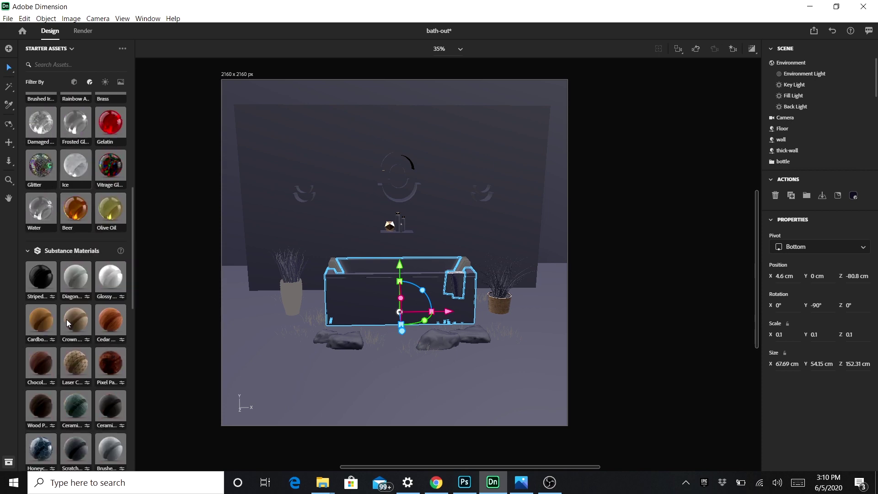
{"action": "scroll", "coordinate": [68, 319], "scroll_direction": "up", "scroll_amount": 8}
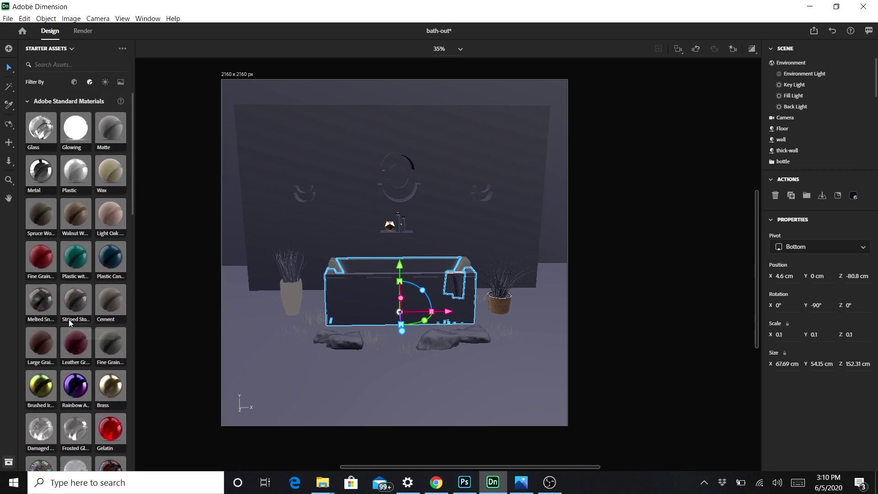
{"action": "scroll", "coordinate": [68, 319], "scroll_direction": "down", "scroll_amount": 4}
{"action": "scroll", "coordinate": [71, 320], "scroll_direction": "down", "scroll_amount": 10}
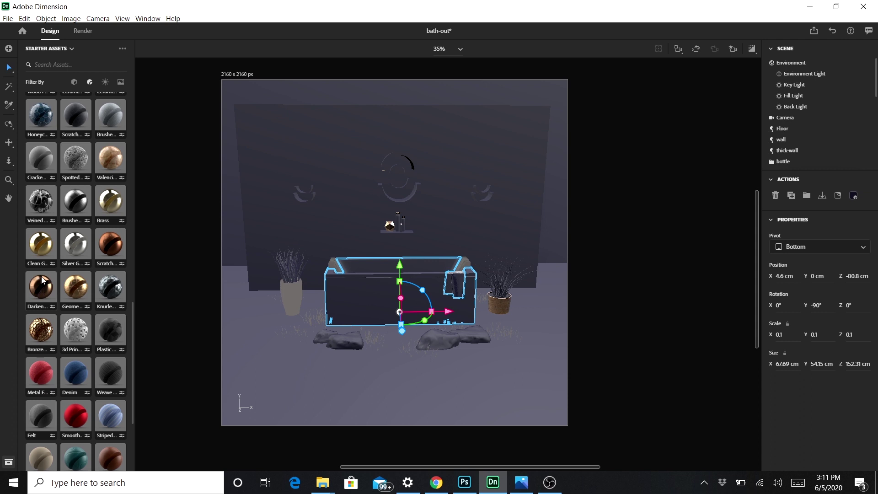
{"action": "left_click_drag", "start_coordinate": [39, 287], "coordinate": [672, 121]}
{"action": "left_click", "coordinate": [719, 124]}
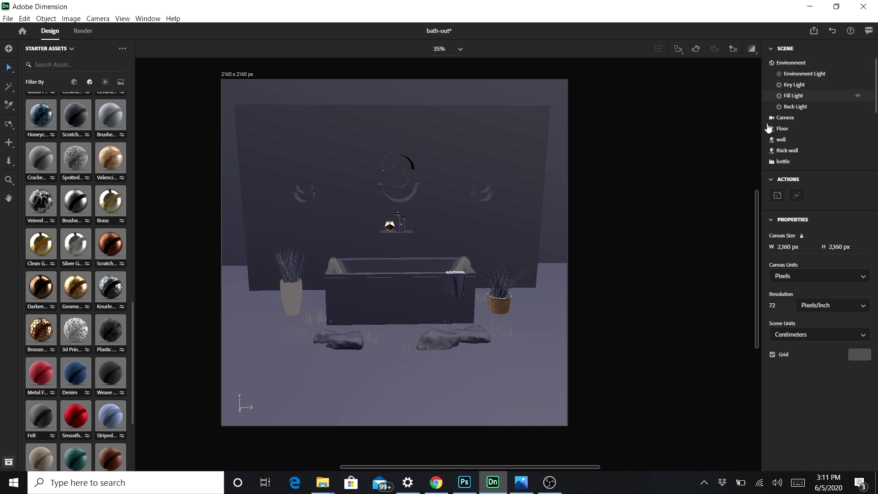
Turn on the render preview and hide the Back Light, Fill Light and Key Light.
{"action": "scroll", "coordinate": [393, 207], "scroll_direction": "down", "scroll_amount": 2}
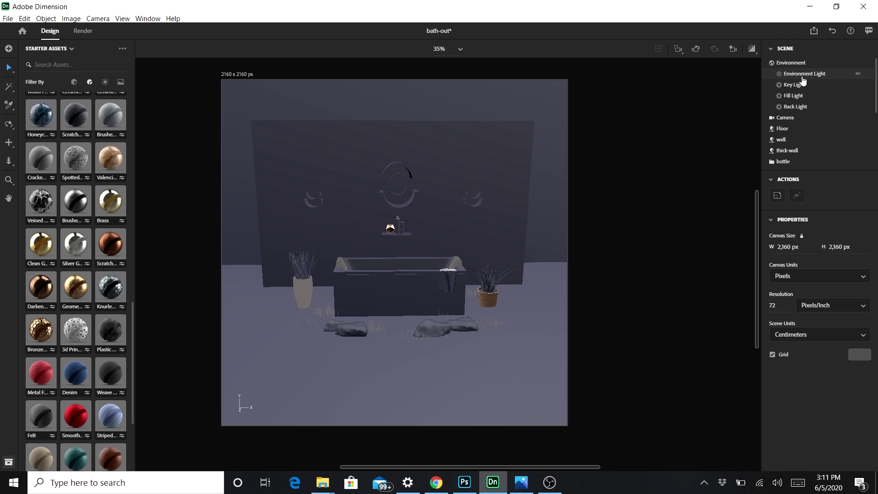
{"action": "left_click", "coordinate": [751, 49]}
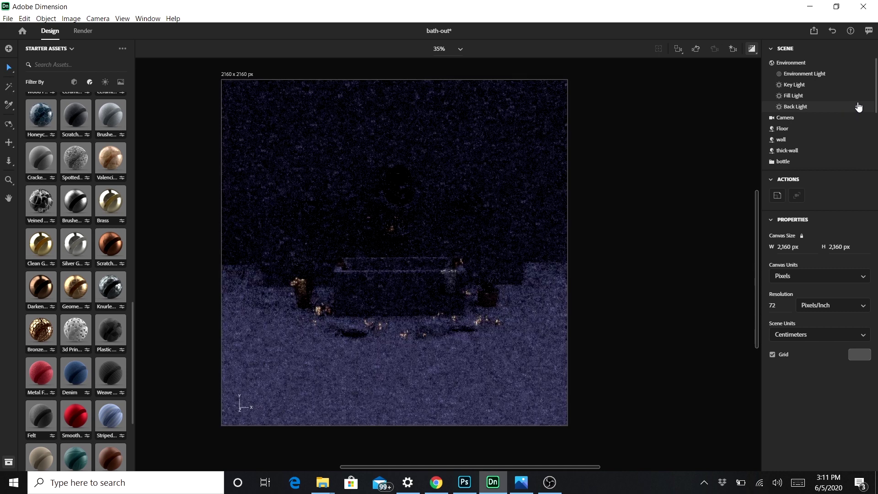
{"action": "left_click", "coordinate": [858, 95]}
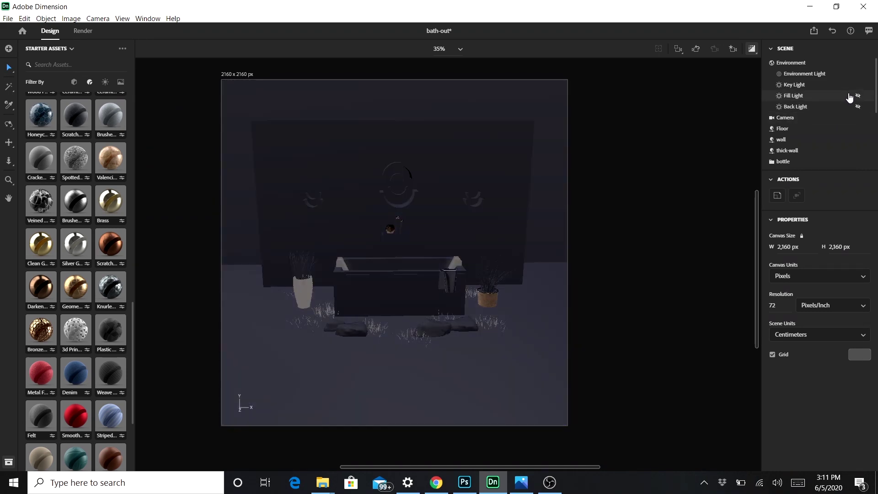
{"action": "left_click", "coordinate": [858, 85]}
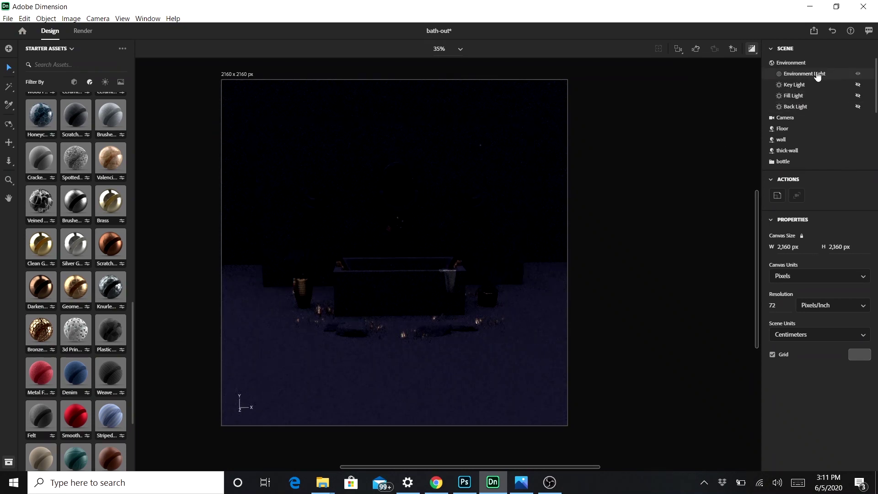
Examine the scene under the environment light alone from several distances and list the available light assets.
{"action": "left_click", "coordinate": [394, 272]}
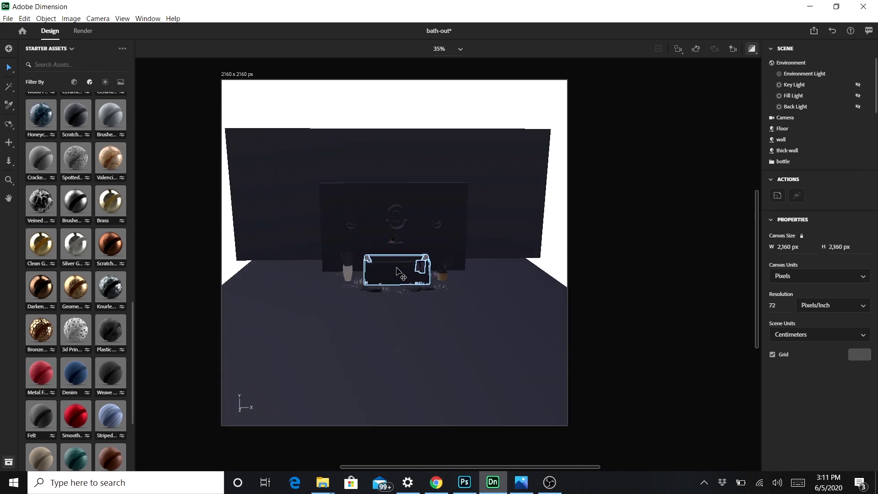
{"action": "scroll", "coordinate": [397, 270], "scroll_direction": "up", "scroll_amount": 1}
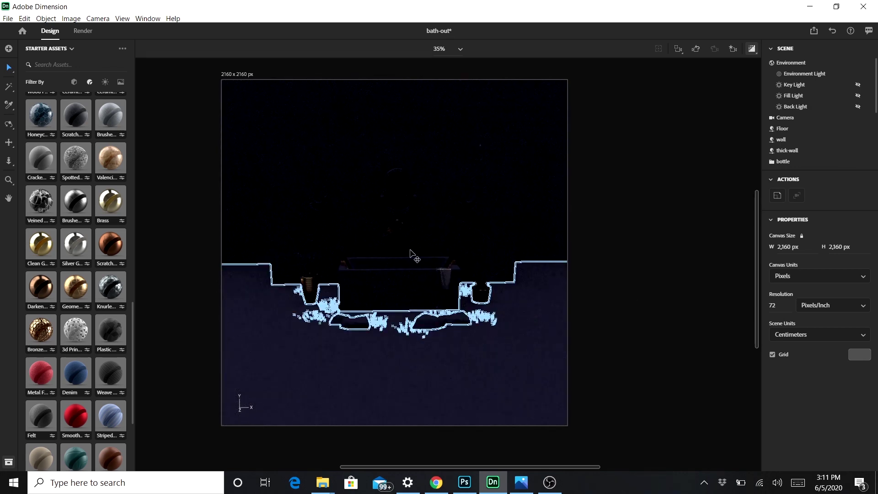
{"action": "key", "text": "Escape"}
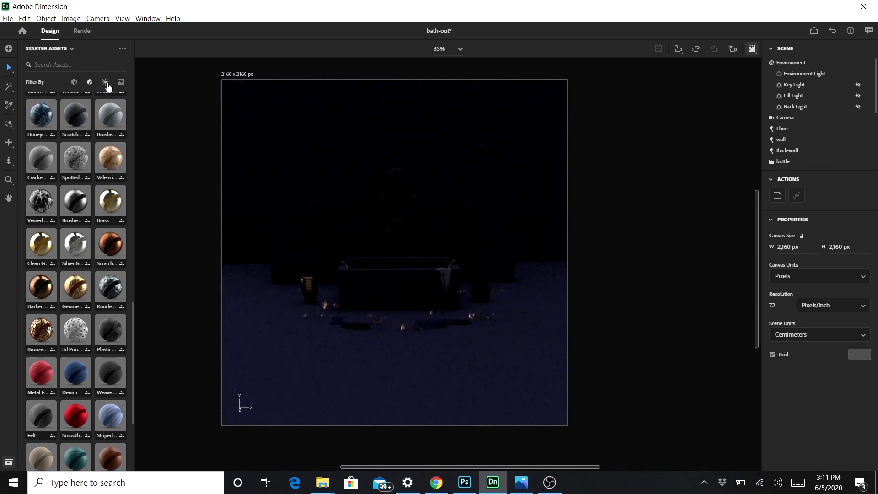
{"action": "left_click", "coordinate": [105, 83]}
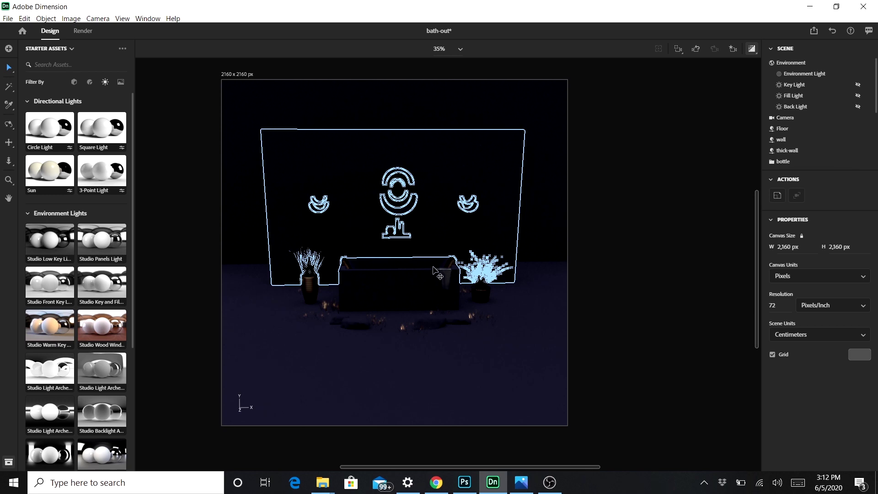
{"action": "key", "text": "ctrl+z"}
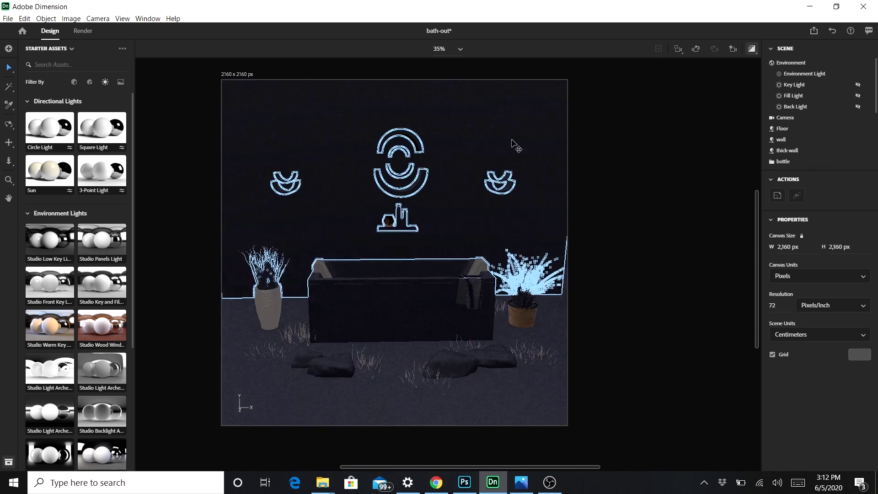
Review the Environment Light's settings, then make the Key Light and Fill Light visible again and examine the bathtub's lighting.
{"action": "left_click", "coordinate": [802, 76]}
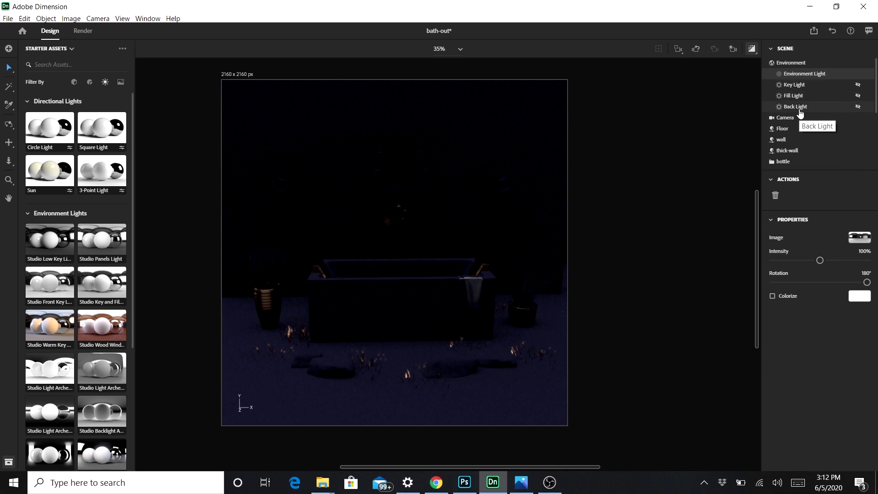
{"action": "left_click", "coordinate": [858, 86]}
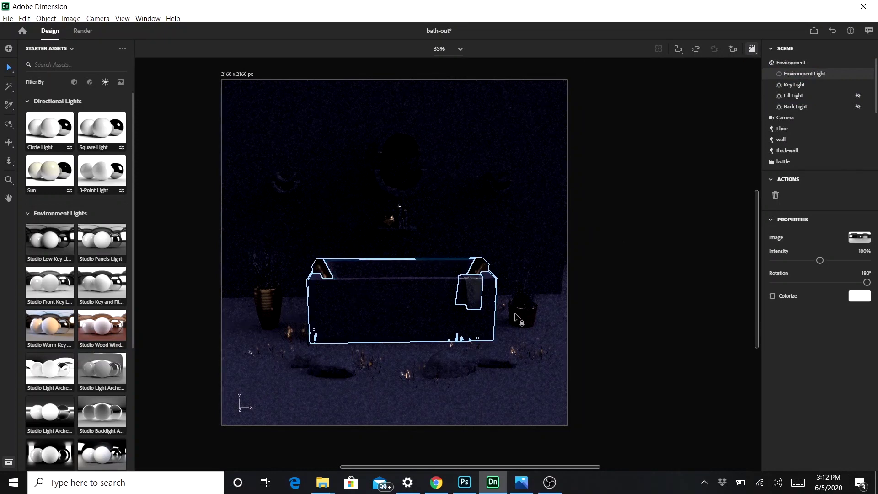
{"action": "left_click", "coordinate": [794, 86]}
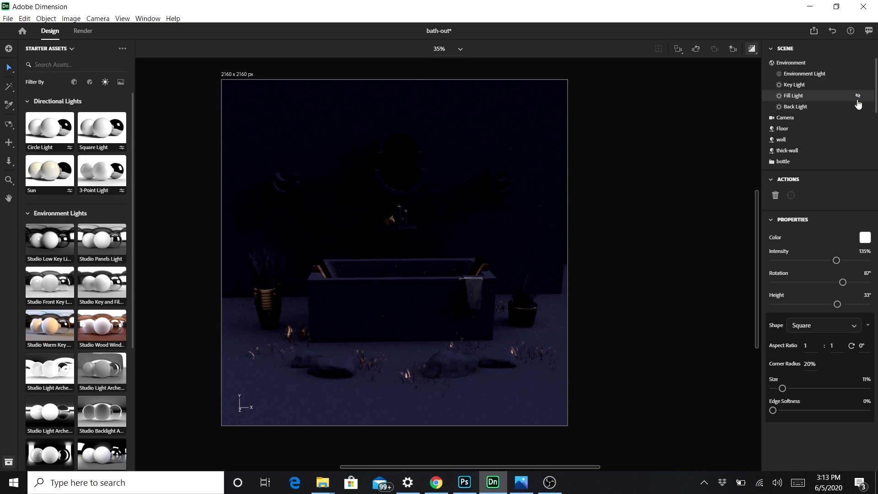
{"action": "left_click", "coordinate": [857, 96]}
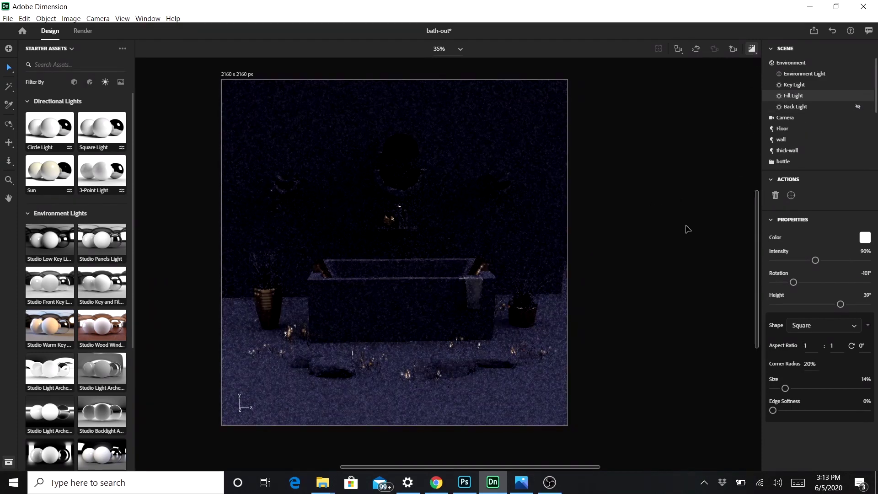
{"action": "scroll", "coordinate": [437, 256], "scroll_direction": "up", "scroll_amount": 3}
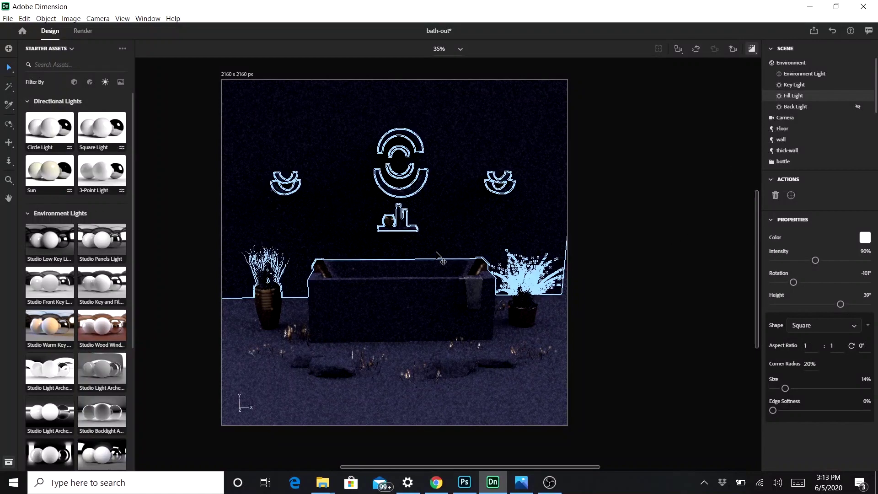
{"action": "scroll", "coordinate": [438, 256], "scroll_direction": "down", "scroll_amount": 3}
{"action": "key", "text": "1"}
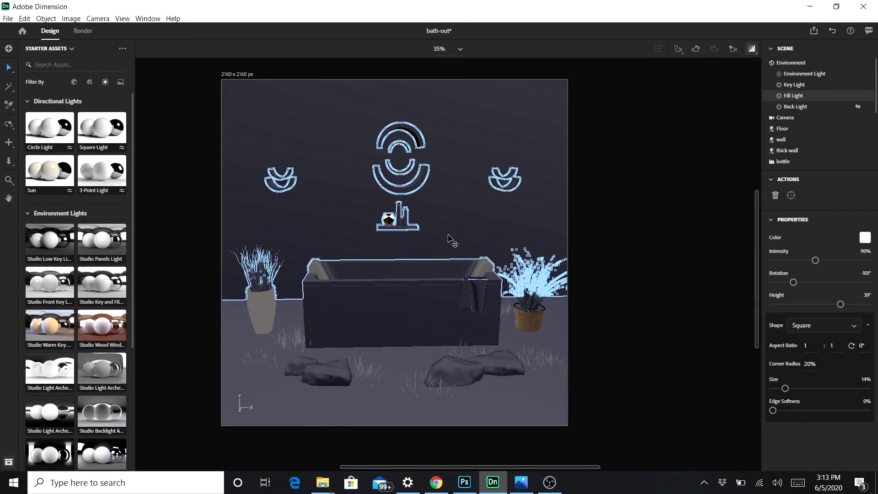
Examine the bathtub scene under the environment, Key and Fill Lights from slightly different angles and distances.
{"action": "left_click_drag", "start_coordinate": [372, 289], "coordinate": [454, 220]}
{"action": "key", "text": "2"}
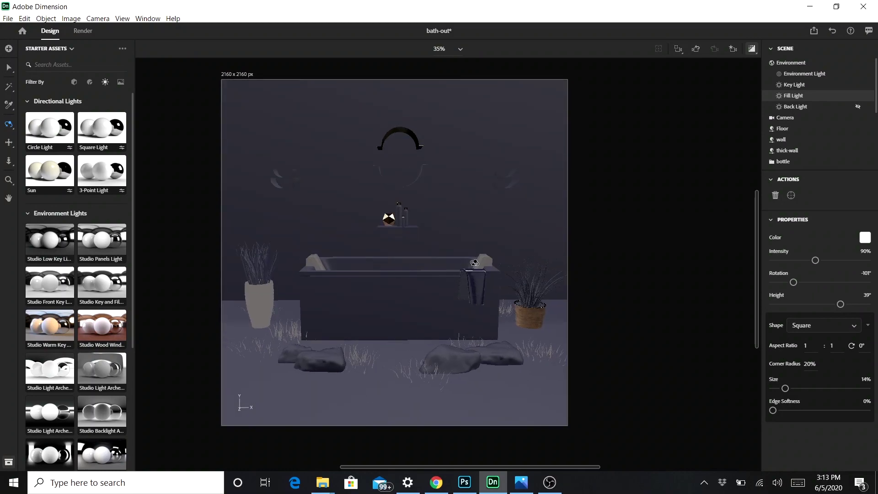
{"action": "mouse_move", "coordinate": [453, 311]}
{"action": "left_mouse_down"}
{"action": "mouse_move", "coordinate": [439, 275]}
{"action": "mouse_move", "coordinate": [453, 302]}
{"action": "left_mouse_up"}
{"action": "scroll", "coordinate": [430, 293], "scroll_direction": "up", "scroll_amount": 2}
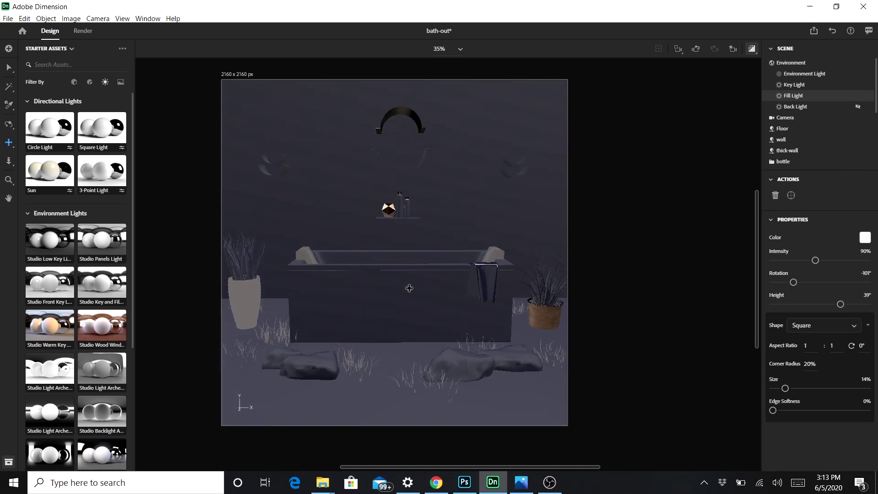
{"action": "key", "text": "1"}
{"action": "mouse_move", "coordinate": [437, 302]}
{"action": "left_mouse_down"}
{"action": "mouse_move", "coordinate": [409, 314]}
{"action": "mouse_move", "coordinate": [396, 304]}
{"action": "mouse_move", "coordinate": [444, 313]}
{"action": "left_mouse_up"}
{"action": "scroll", "coordinate": [418, 314], "scroll_direction": "down", "scroll_amount": 2}
{"action": "key", "text": "v"}
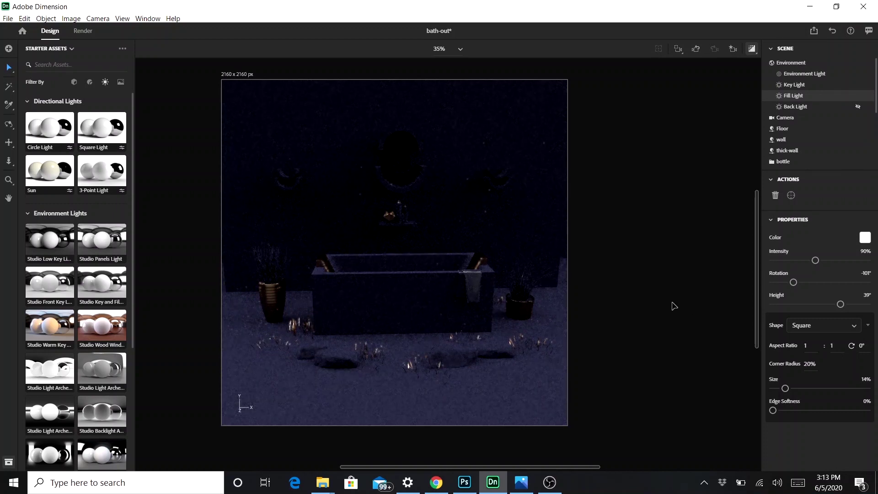
Make the Back Light visible again and reframe the bathtub scene frontally to judge the full lighting.
{"action": "left_click", "coordinate": [803, 109]}
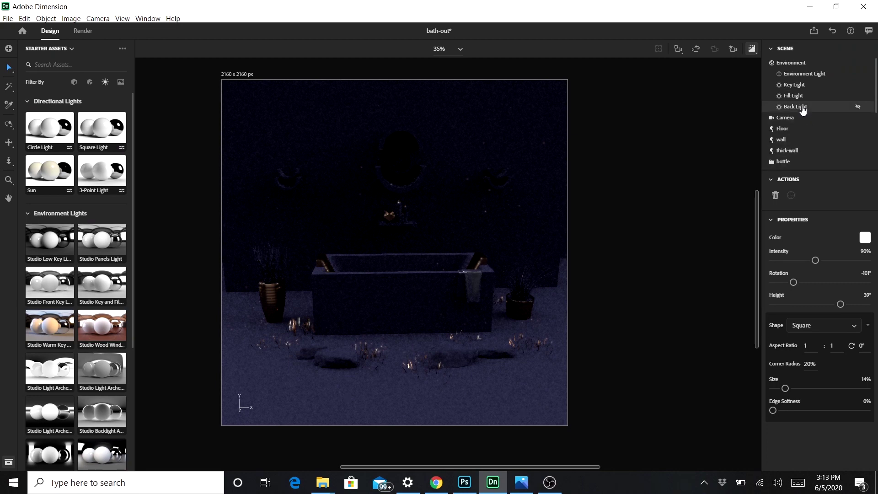
{"action": "left_click", "coordinate": [858, 108]}
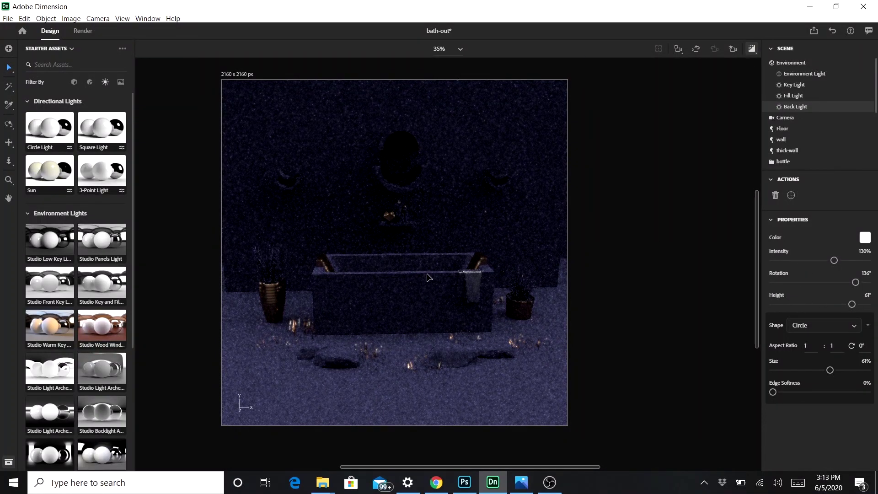
{"action": "key", "text": "1"}
{"action": "left_click_drag", "start_coordinate": [387, 287], "coordinate": [437, 287]}
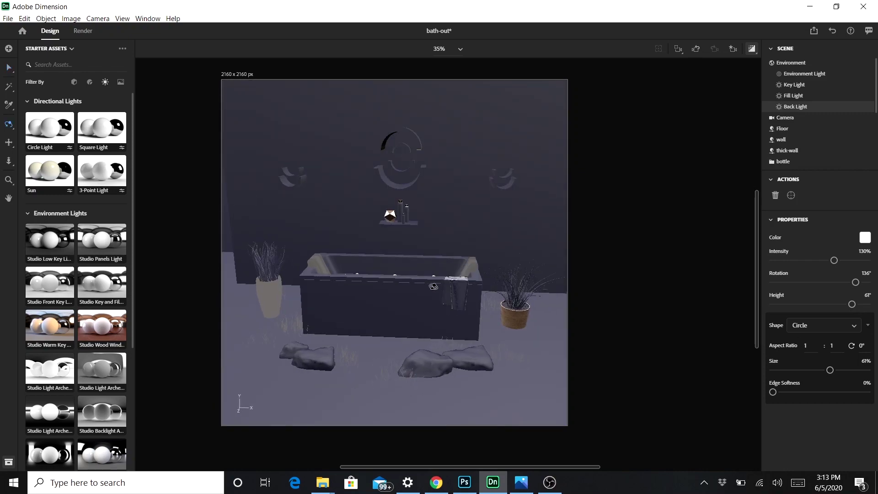
{"action": "scroll", "coordinate": [427, 301], "scroll_direction": "up", "scroll_amount": 3}
{"action": "left_click_drag", "start_coordinate": [415, 287], "coordinate": [457, 295]}
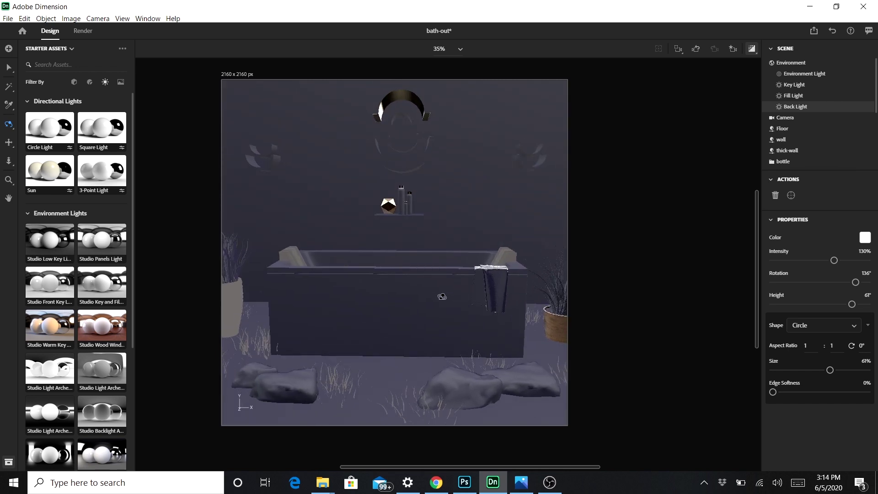
{"action": "scroll", "coordinate": [439, 296], "scroll_direction": "down", "scroll_amount": 3}
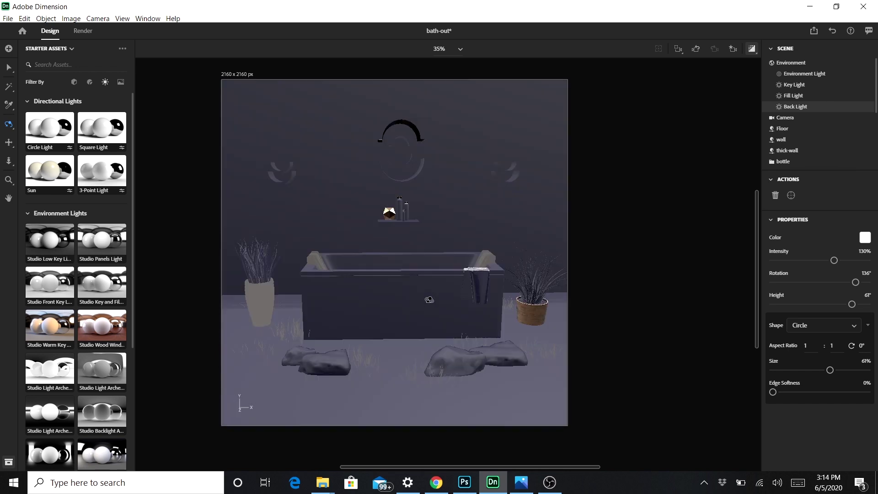
{"action": "left_click_drag", "start_coordinate": [426, 298], "coordinate": [425, 300]}
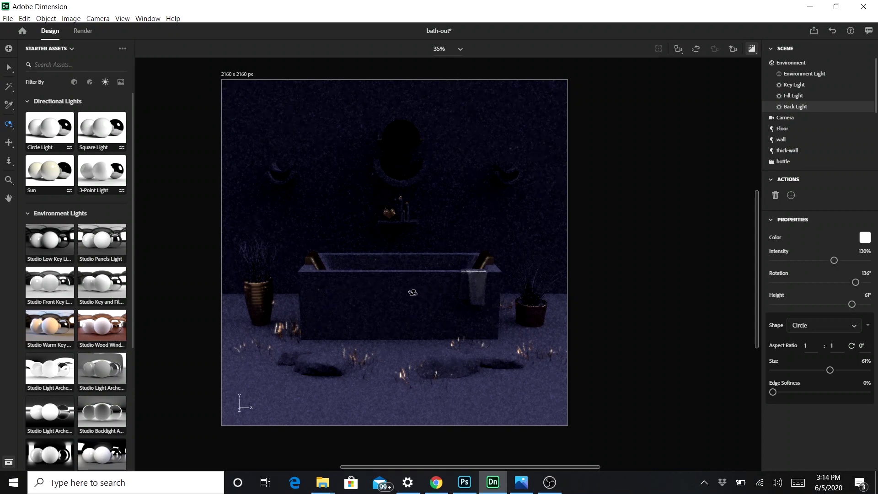
{"action": "mouse_move", "coordinate": [412, 292]}
{"action": "left_mouse_down"}
{"action": "mouse_move", "coordinate": [377, 292]}
{"action": "mouse_move", "coordinate": [461, 273]}
{"action": "mouse_move", "coordinate": [461, 262]}
{"action": "mouse_move", "coordinate": [472, 271]}
{"action": "left_mouse_up"}
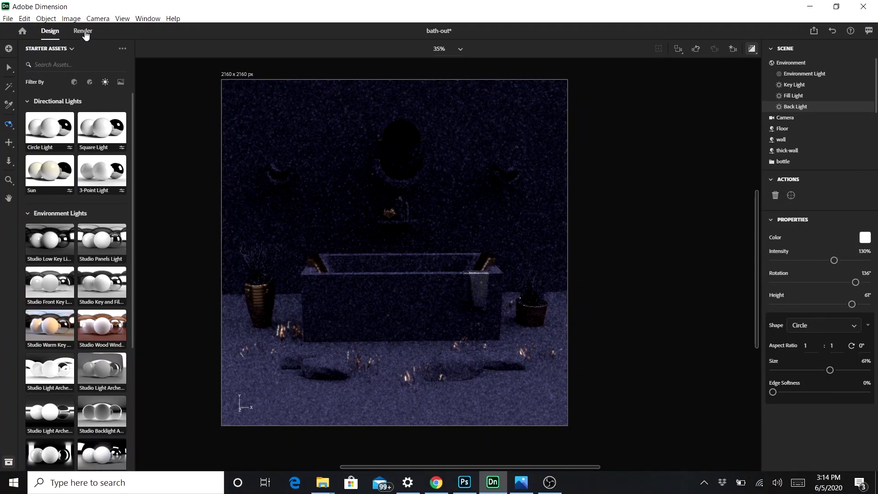
Open the render setup, review the quality options and examine the finished current-view render across its full height.
{"action": "left_click", "coordinate": [83, 32]}
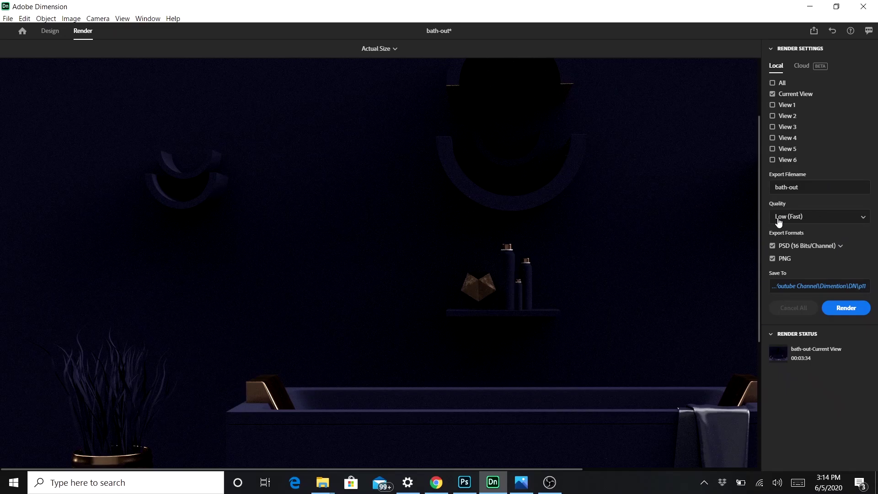
{"action": "left_click", "coordinate": [863, 221]}
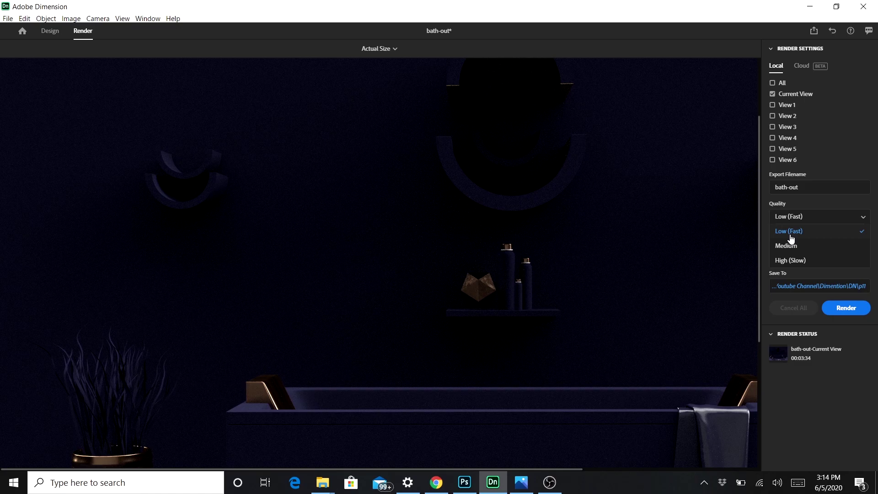
{"action": "left_click", "coordinate": [812, 202]}
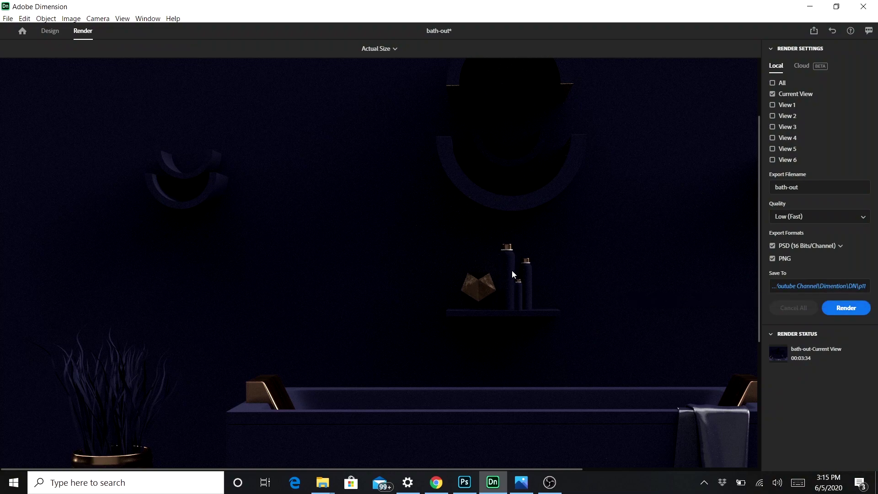
{"action": "scroll", "coordinate": [580, 270], "scroll_direction": "down", "scroll_amount": 5}
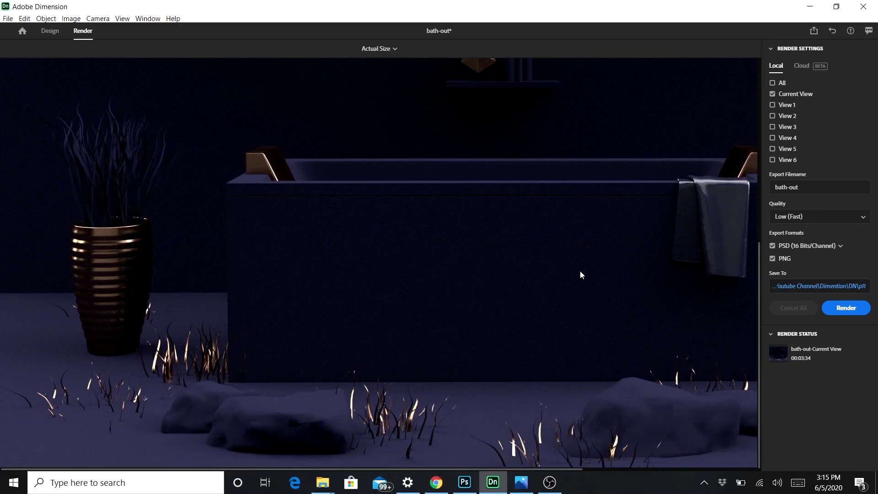
{"action": "scroll", "coordinate": [580, 270], "scroll_direction": "up", "scroll_amount": 8}
{"action": "scroll", "coordinate": [579, 271], "scroll_direction": "down", "scroll_amount": 8}
{"action": "scroll", "coordinate": [580, 271], "scroll_direction": "up", "scroll_amount": 8}
{"action": "scroll", "coordinate": [579, 271], "scroll_direction": "down", "scroll_amount": 8}
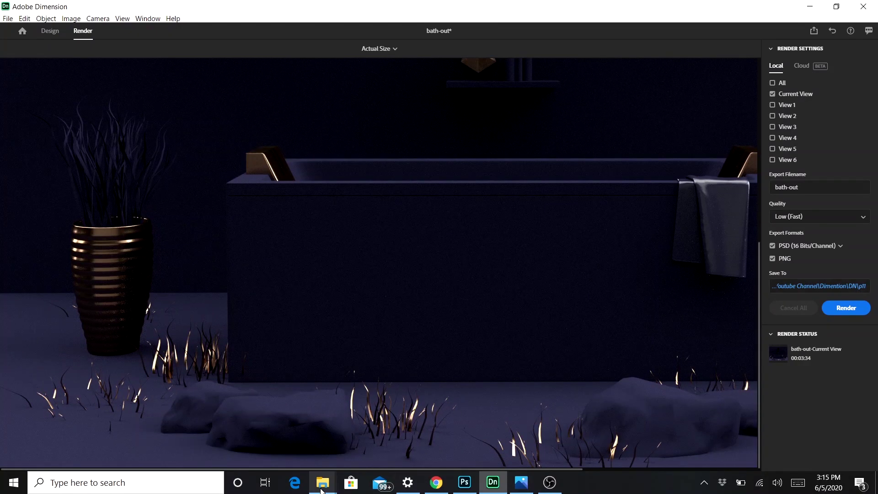
Open the rendered bath-out-Current View PSD from the p11 folder in Adobe Photoshop 2020 and review its Additional Layers group.
{"action": "mouse_move", "coordinate": [321, 490]}
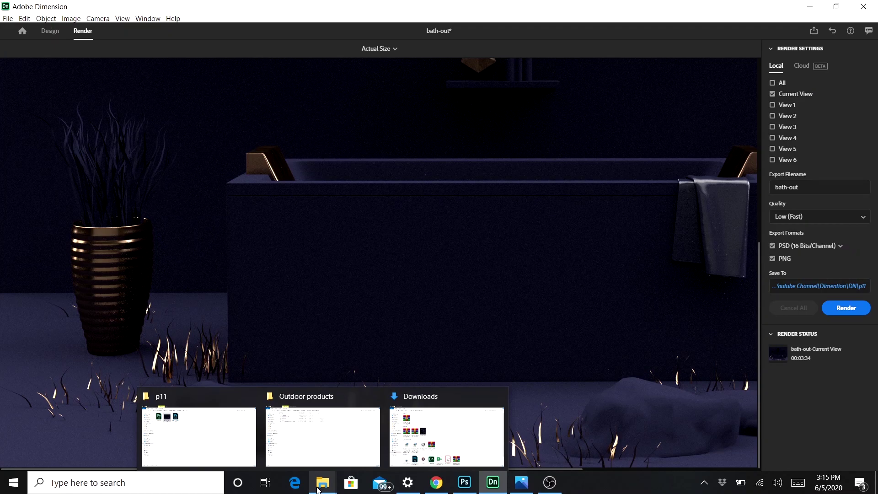
{"action": "left_click", "coordinate": [229, 440]}
{"action": "right_click", "coordinate": [270, 91]}
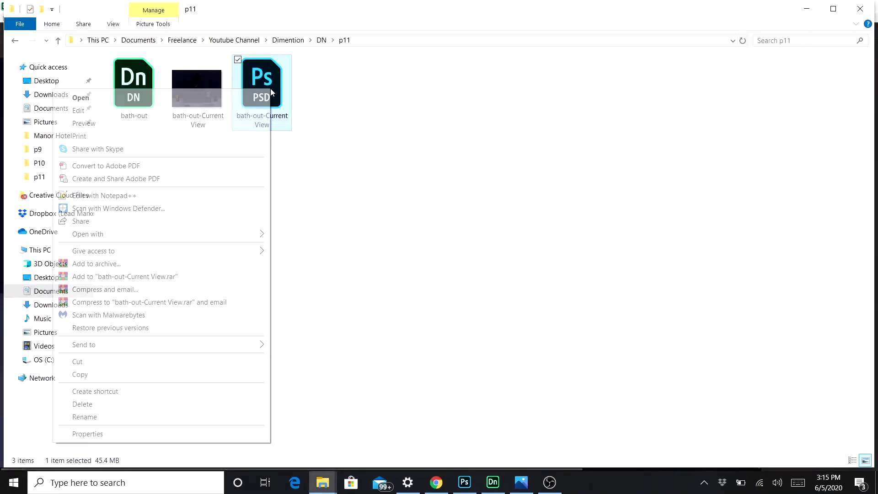
{"action": "mouse_move", "coordinate": [249, 241]}
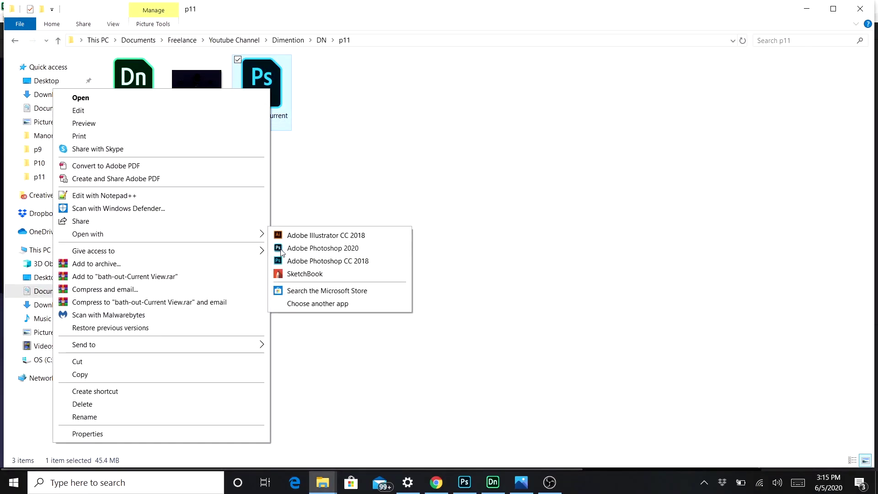
{"action": "left_click", "coordinate": [302, 249]}
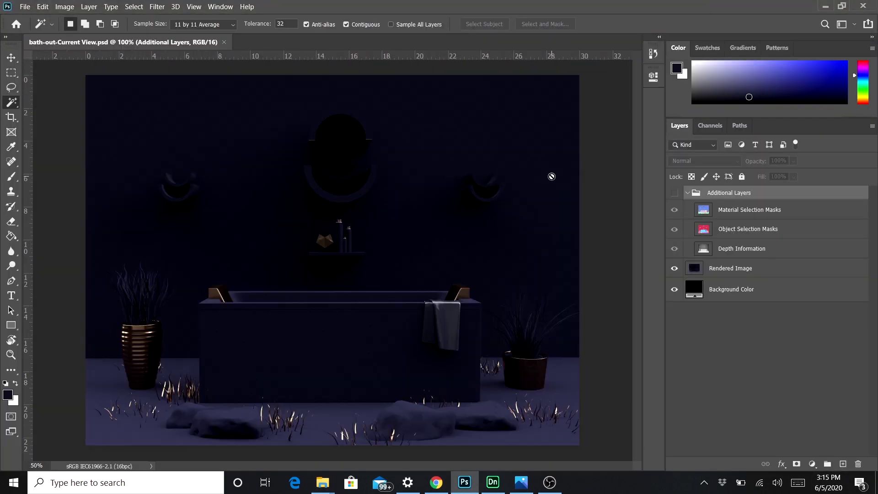
{"action": "left_click", "coordinate": [687, 193]}
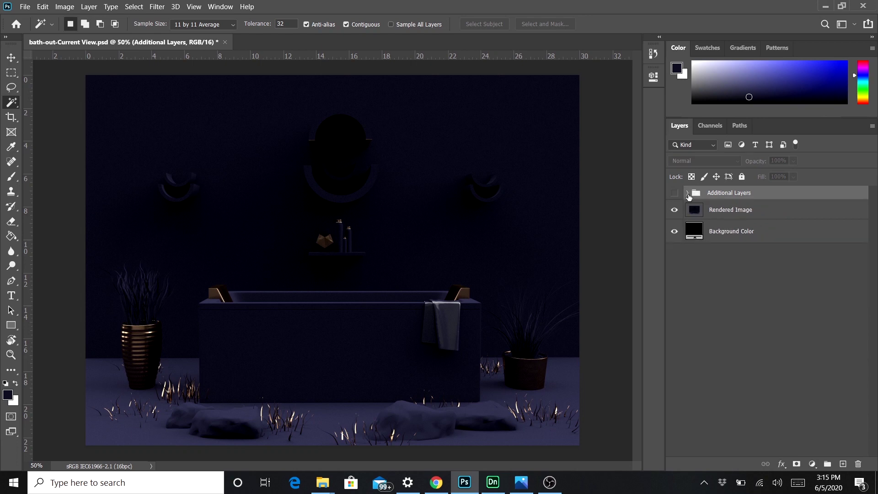
{"action": "left_click", "coordinate": [687, 193]}
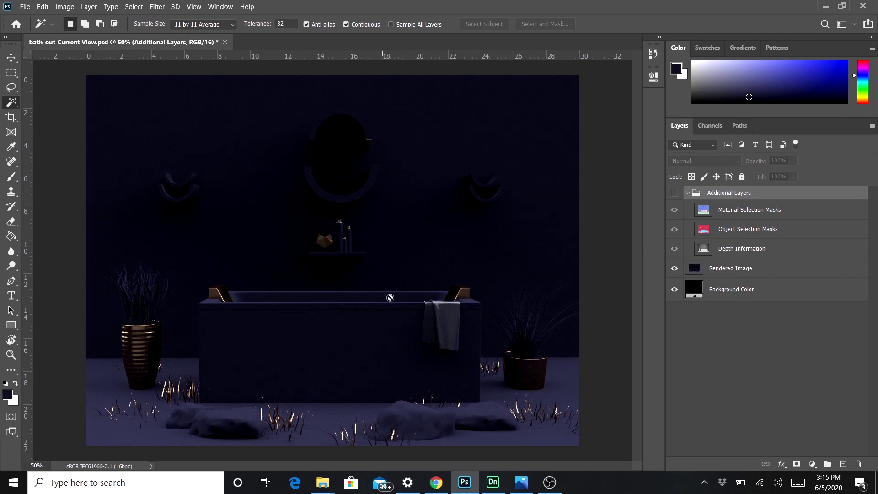
Open the bath-out-Current View PNG from the p11 folder in Photoshop.
{"action": "mouse_move", "coordinate": [325, 490]}
{"action": "left_click", "coordinate": [217, 459]}
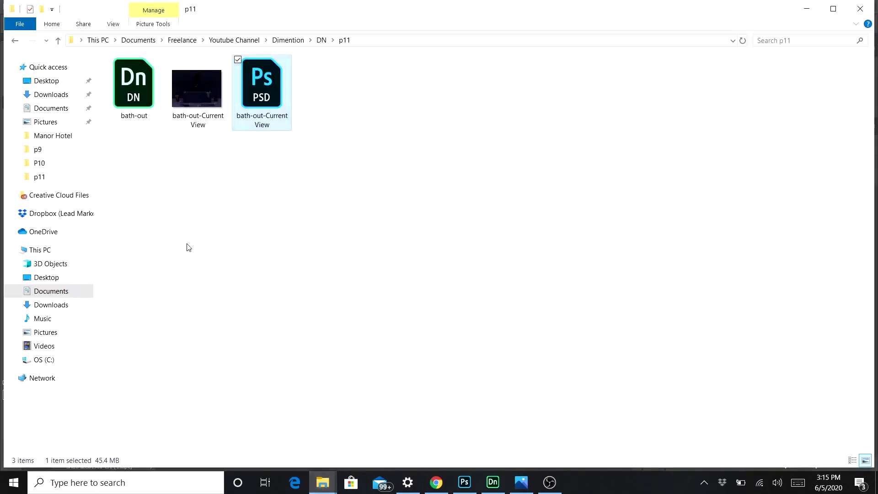
{"action": "right_click", "coordinate": [201, 110]}
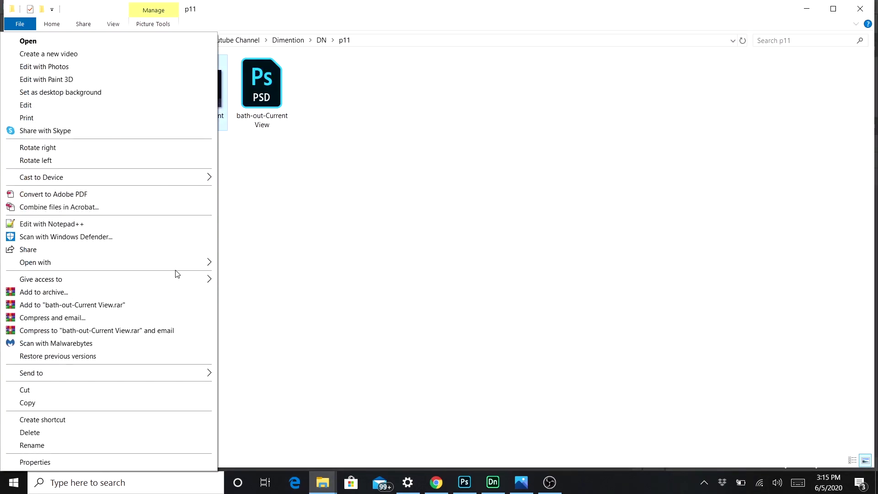
{"action": "mouse_move", "coordinate": [216, 266]}
{"action": "left_click", "coordinate": [249, 277]}
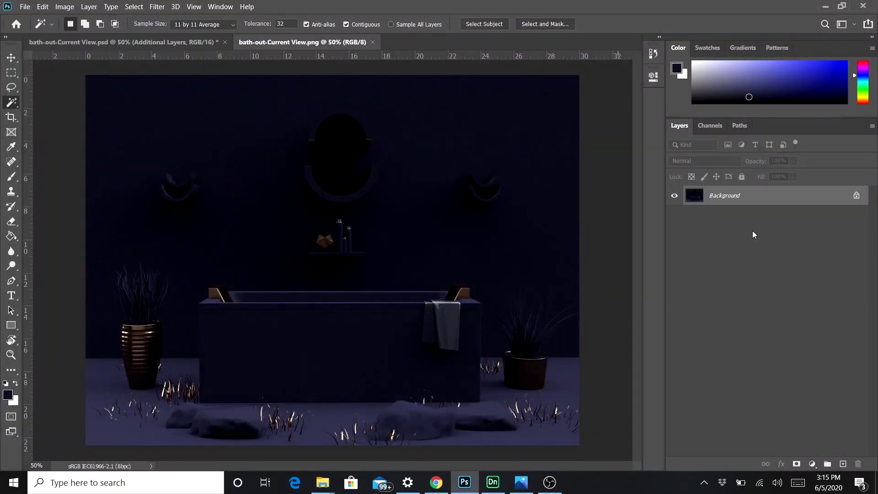
Duplicate the Background layer and open the copy in the Camera Raw Filter with a side-by-side before/after view.
{"action": "left_click_drag", "start_coordinate": [818, 202], "coordinate": [843, 463]}
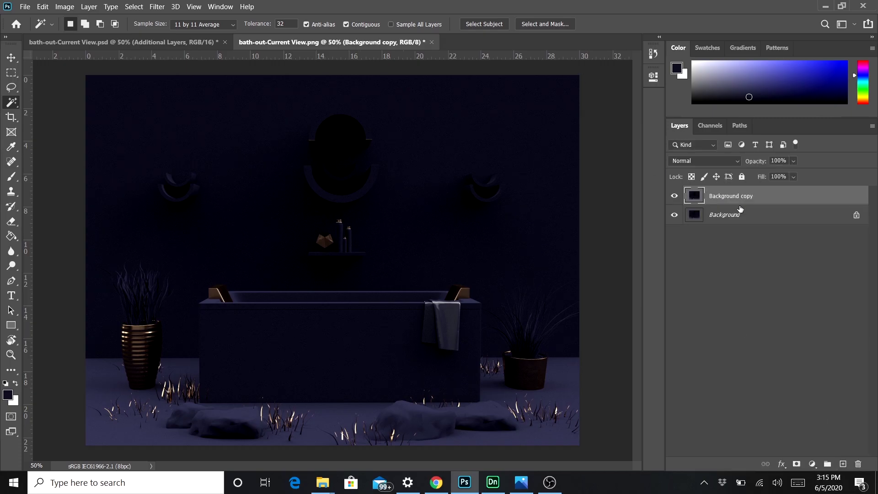
{"action": "left_click", "coordinate": [157, 8]}
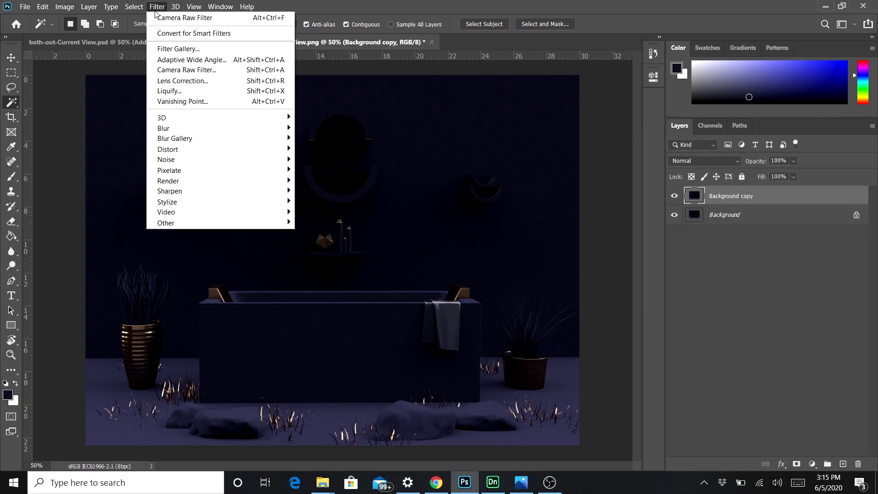
{"action": "left_click", "coordinate": [188, 71]}
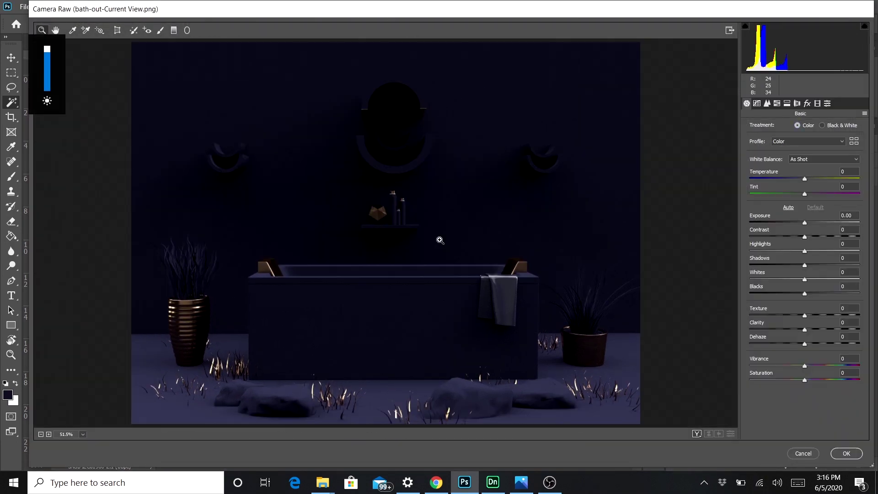
{"action": "left_click", "coordinate": [696, 434]}
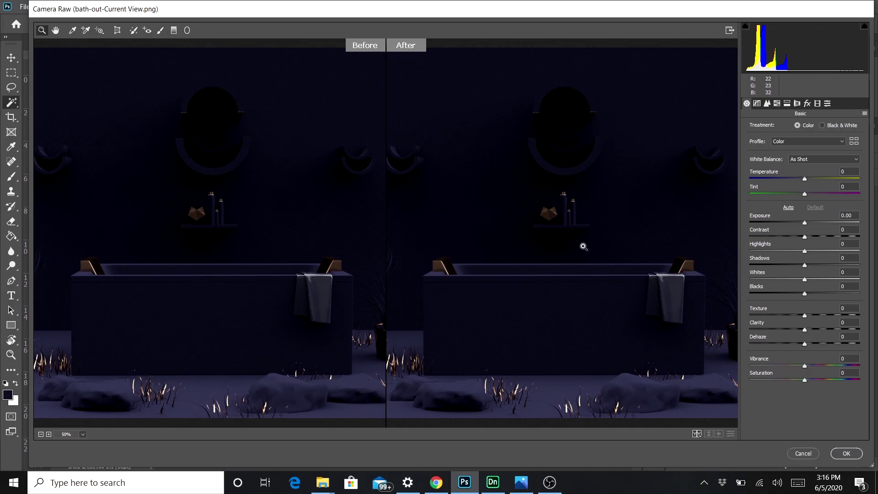
{"action": "key", "text": "alt"}
{"action": "left_click", "coordinate": [584, 246], "text": "alt"}
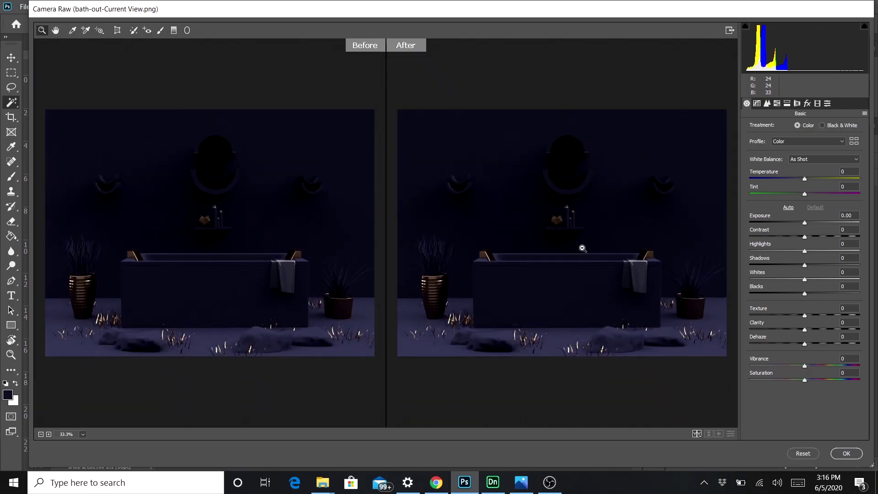
Set Contrast to +10, Highlights to -3 and Shadows to -8, and compare the shelf and bathtub areas with the original.
{"action": "left_click", "coordinate": [805, 237]}
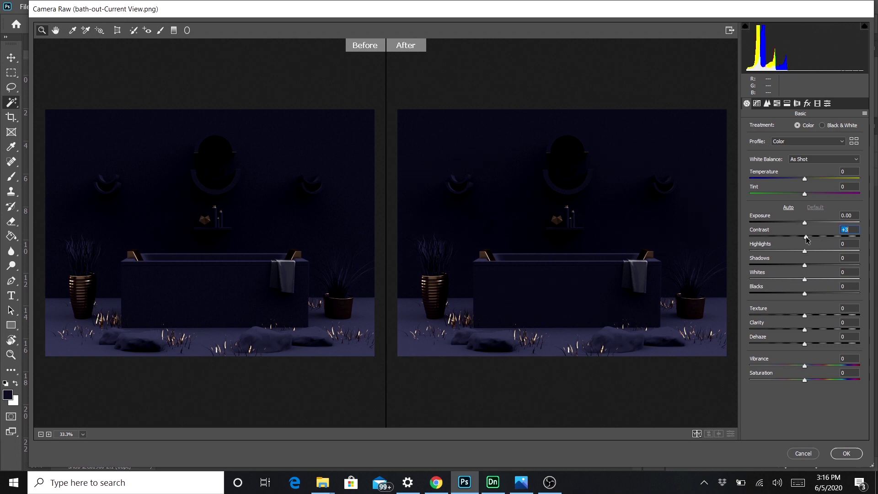
{"action": "mouse_move", "coordinate": [807, 237]}
{"action": "left_mouse_down"}
{"action": "mouse_move", "coordinate": [804, 251]}
{"action": "mouse_move", "coordinate": [785, 251]}
{"action": "mouse_move", "coordinate": [805, 254]}
{"action": "left_mouse_up"}
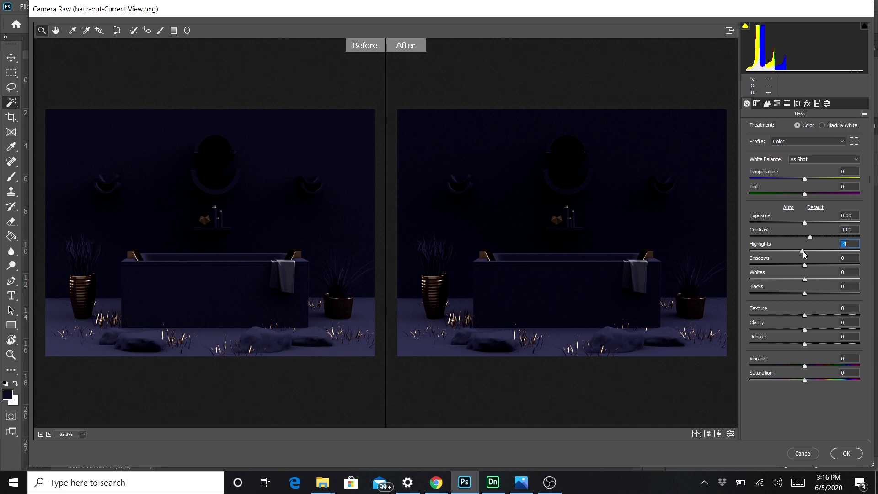
{"action": "left_click_drag", "start_coordinate": [802, 251], "coordinate": [805, 252]}
{"action": "mouse_move", "coordinate": [805, 264]}
{"action": "left_mouse_down"}
{"action": "mouse_move", "coordinate": [822, 265]}
{"action": "mouse_move", "coordinate": [799, 266]}
{"action": "mouse_move", "coordinate": [817, 275]}
{"action": "mouse_move", "coordinate": [801, 276]}
{"action": "left_mouse_up"}
{"action": "left_click_drag", "start_coordinate": [800, 277], "coordinate": [801, 278]}
{"action": "left_click", "coordinate": [554, 197]}
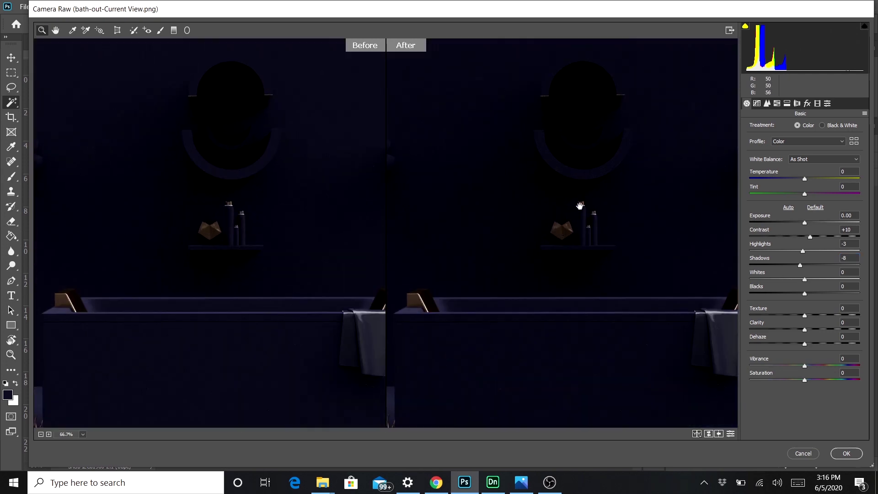
{"action": "left_click_drag", "start_coordinate": [580, 204], "coordinate": [585, 186]}
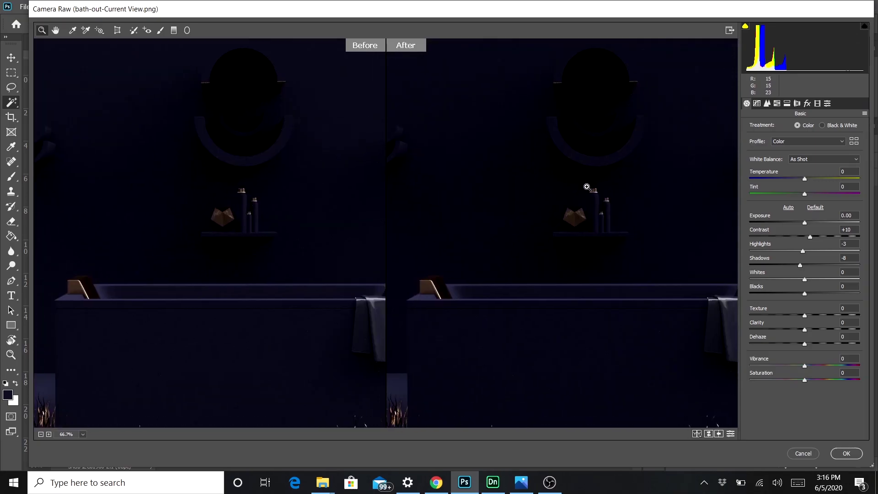
{"action": "left_click", "coordinate": [590, 191], "text": "alt"}
{"action": "left_click", "coordinate": [590, 191], "text": "alt"}
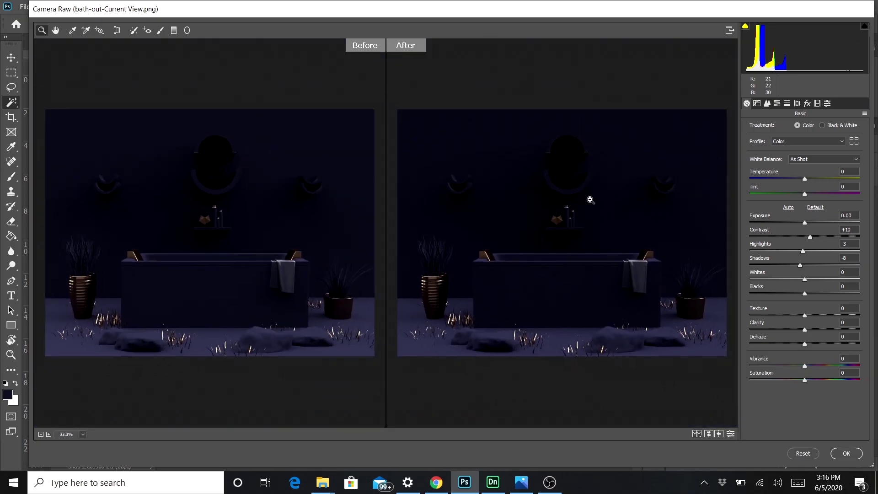
{"action": "left_click", "coordinate": [576, 234]}
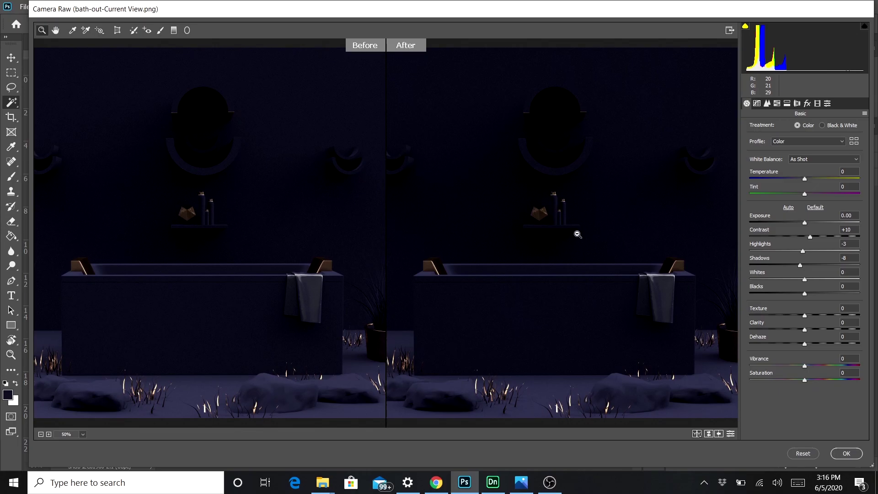
Set Clarity to +4 and compare the gold planter and grass beside the bathtub with the original.
{"action": "left_click", "coordinate": [578, 235], "text": "alt"}
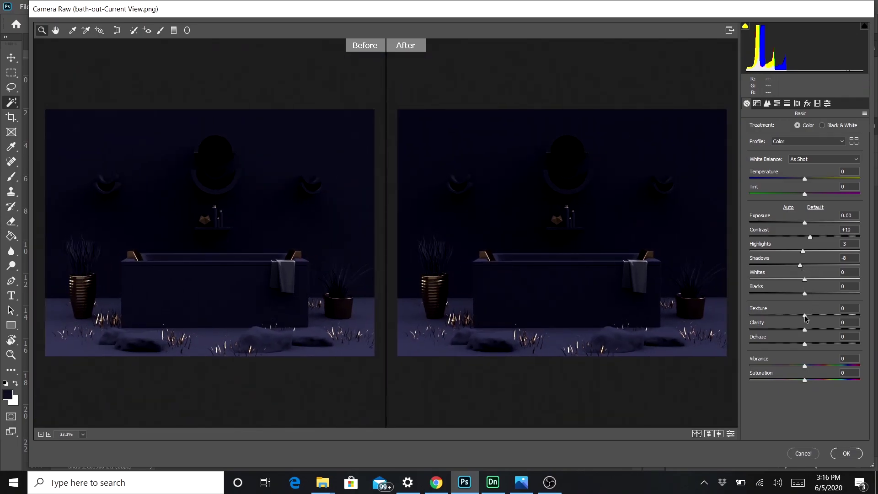
{"action": "left_click_drag", "start_coordinate": [804, 329], "coordinate": [807, 333]}
{"action": "left_click", "coordinate": [427, 294]}
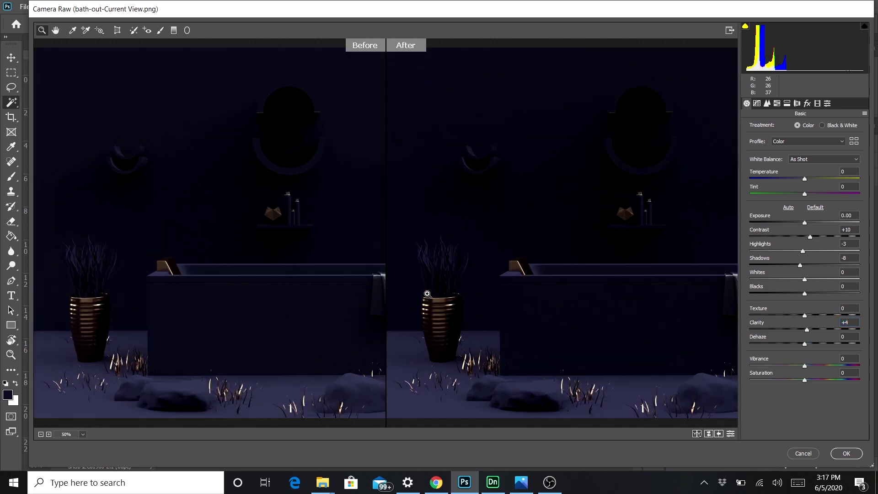
{"action": "left_click", "coordinate": [450, 315], "text": "alt"}
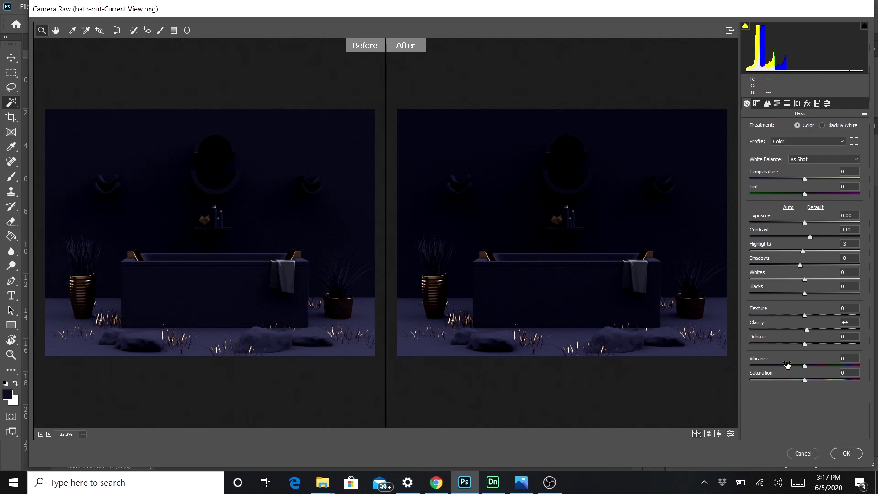
Set Saturation to +8 and Vibrance to +3, and compare the bathtub area with the original.
{"action": "mouse_move", "coordinate": [804, 380]}
{"action": "left_mouse_down"}
{"action": "mouse_move", "coordinate": [826, 380]}
{"action": "mouse_move", "coordinate": [808, 381]}
{"action": "left_mouse_up"}
{"action": "left_click", "coordinate": [806, 366]}
{"action": "left_click_drag", "start_coordinate": [806, 367], "coordinate": [807, 367]}
{"action": "left_click", "coordinate": [555, 258]}
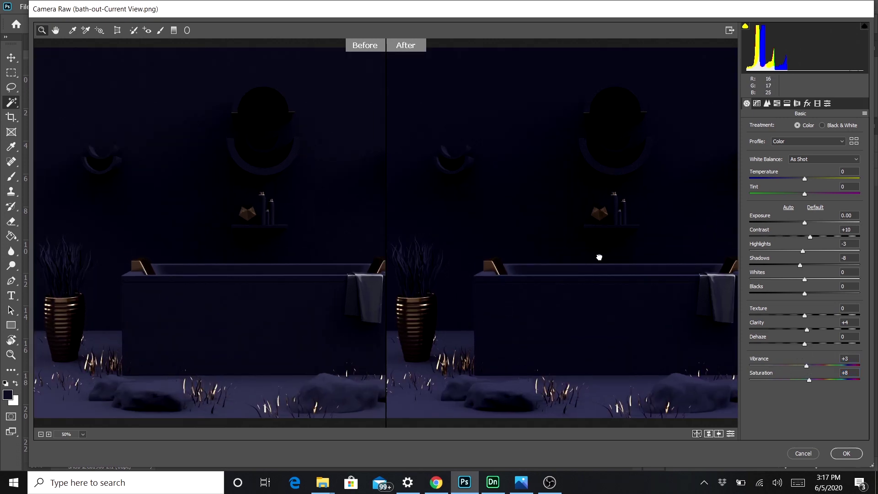
{"action": "left_click_drag", "start_coordinate": [597, 254], "coordinate": [613, 317]}
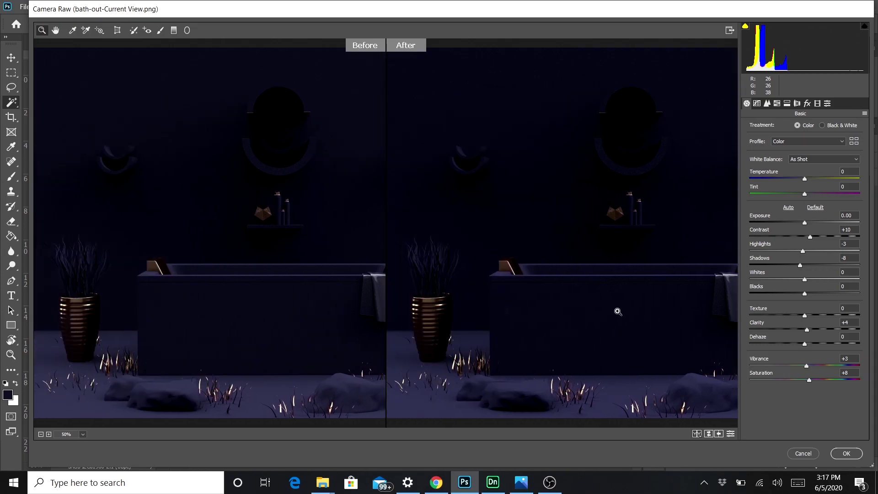
{"action": "left_click", "coordinate": [613, 286], "text": "alt"}
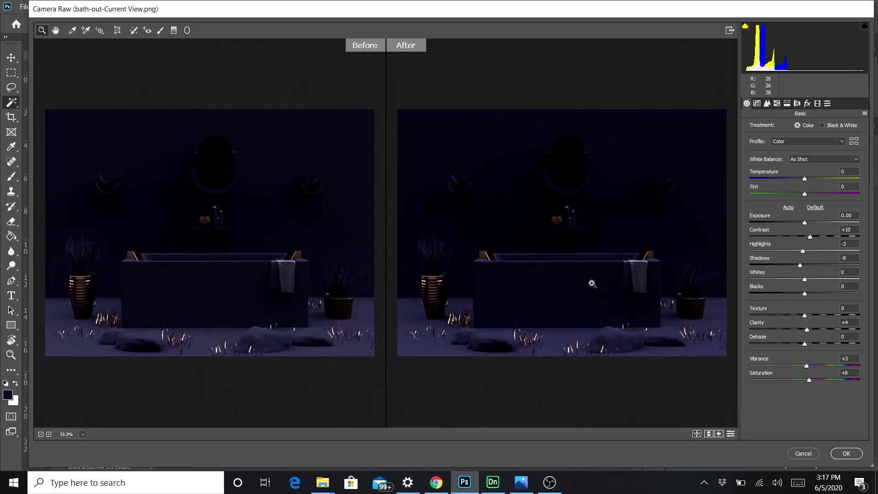
Compare the shelf and towel side of the bathtub with the original and apply the Camera Raw adjustments to the Background copy layer.
{"action": "left_click", "coordinate": [591, 227]}
{"action": "left_click", "coordinate": [579, 227]}
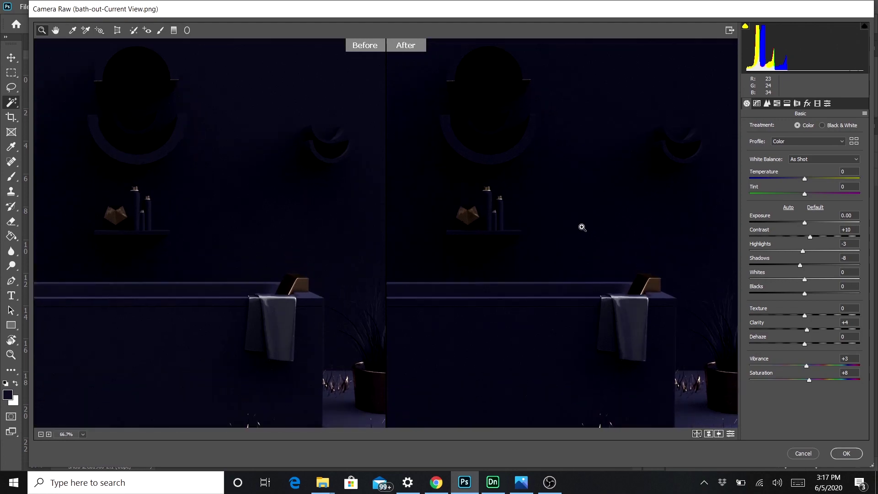
{"action": "left_click", "coordinate": [542, 231], "text": "alt"}
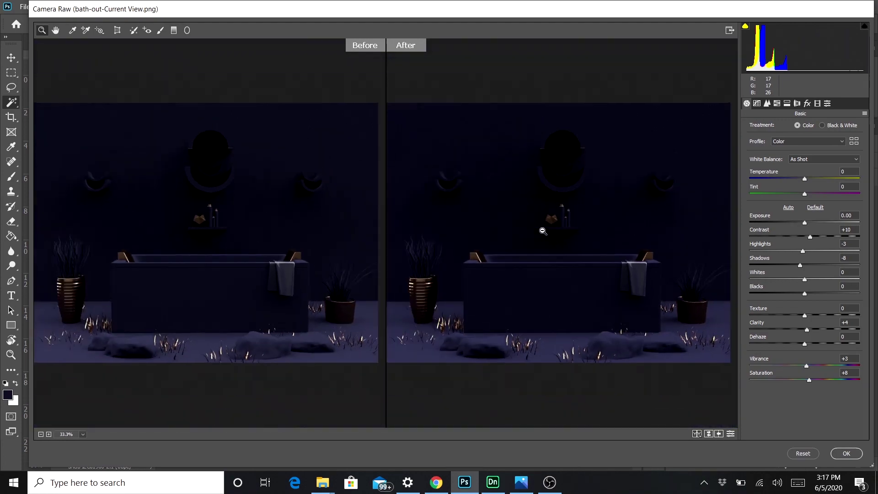
{"action": "left_click", "coordinate": [846, 453]}
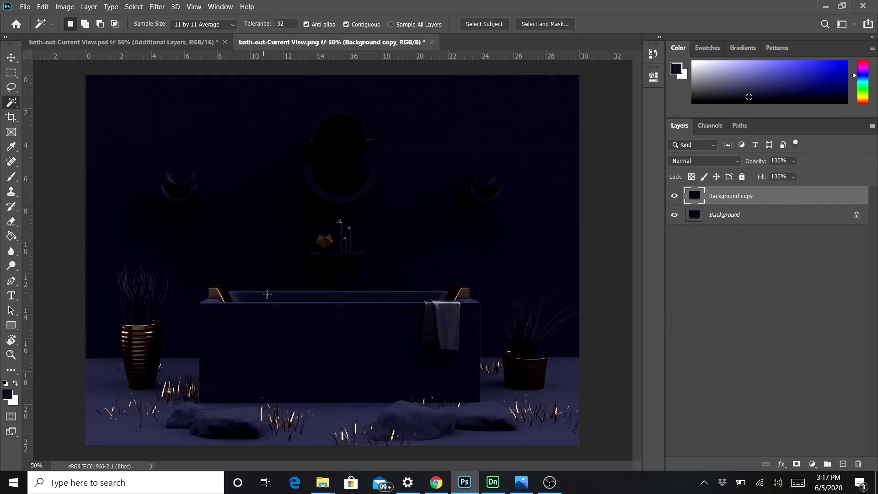
{"action": "left_click", "coordinate": [23, 12]}
{"action": "left_click", "coordinate": [221, 7]}
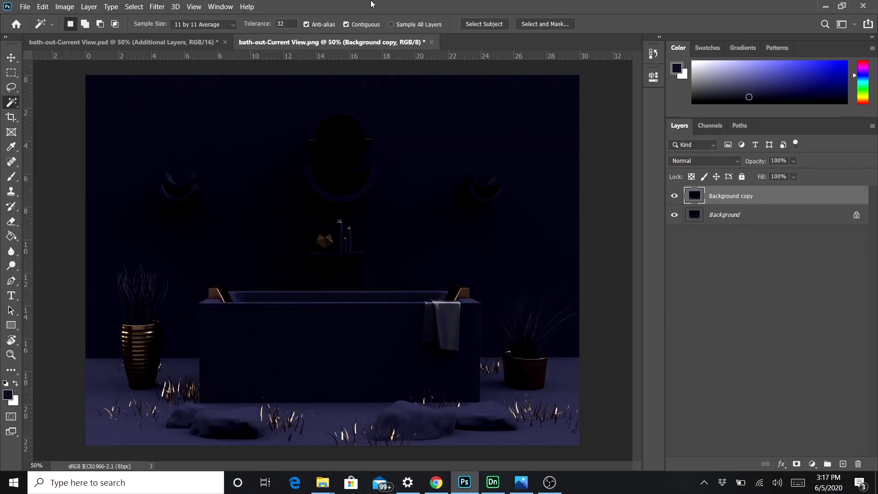